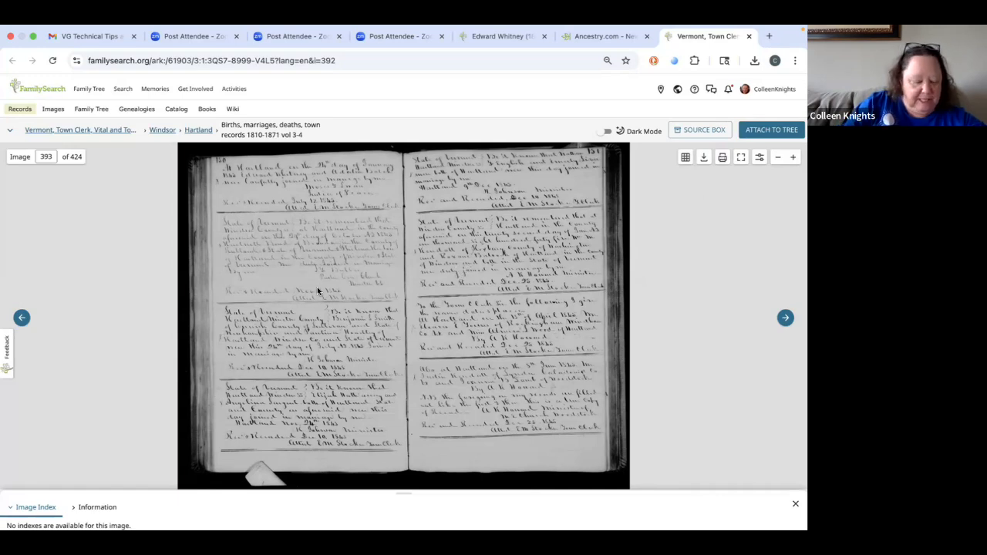
- Search the installed apps for "scr", launch the Screenshot utility, and close its capture controls
{"action": "mouse_move", "coordinate": [264, 526]}
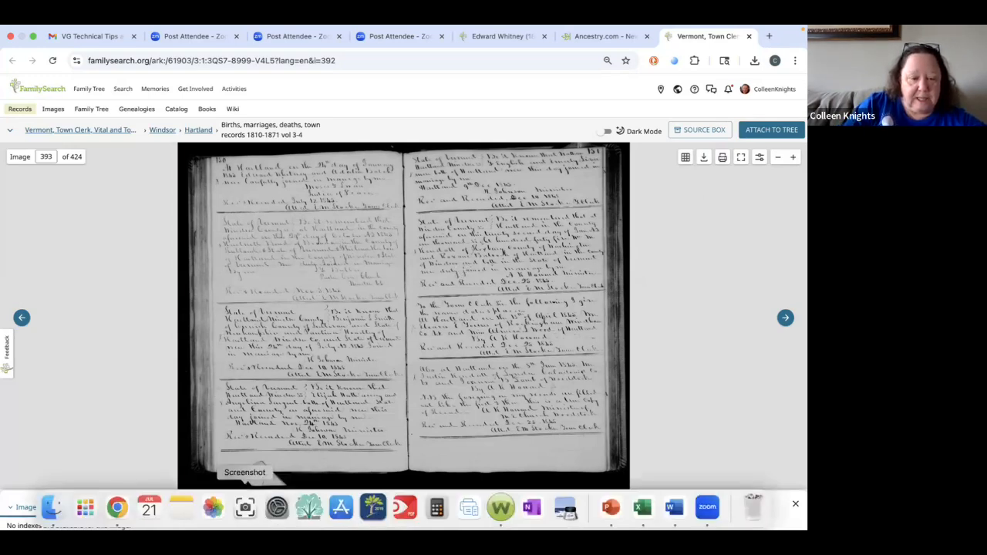
{"action": "left_click", "coordinate": [87, 508]}
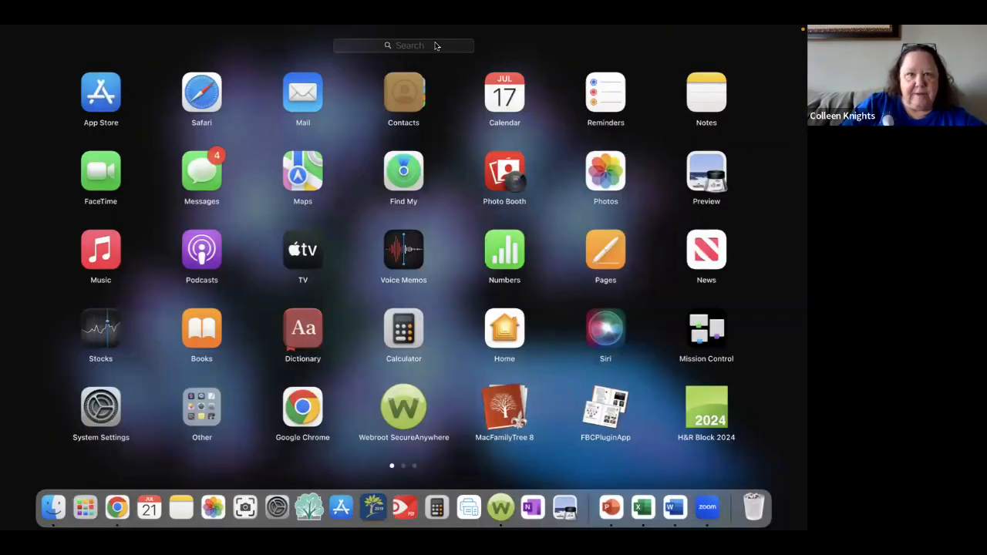
{"action": "left_click", "coordinate": [436, 45]}
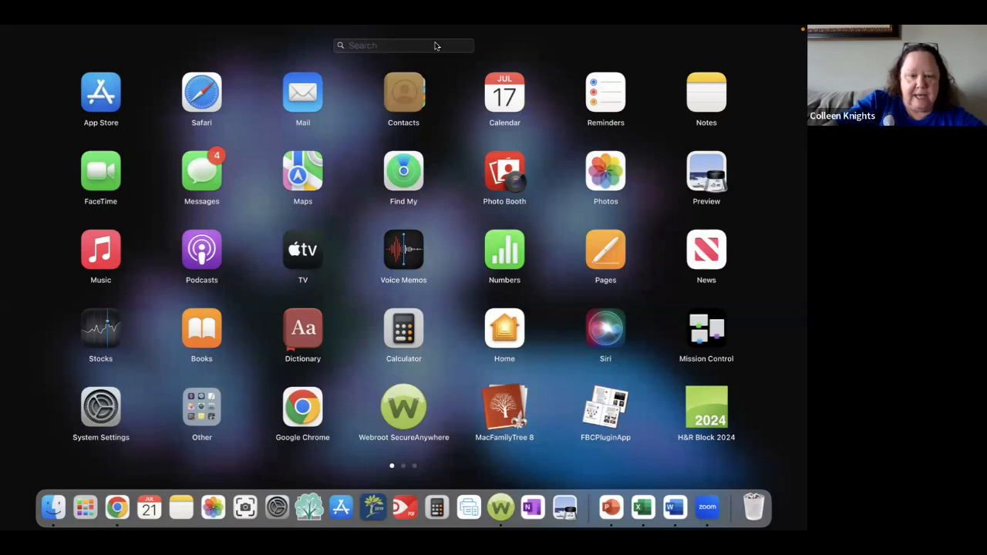
{"action": "type", "text": "sc"}
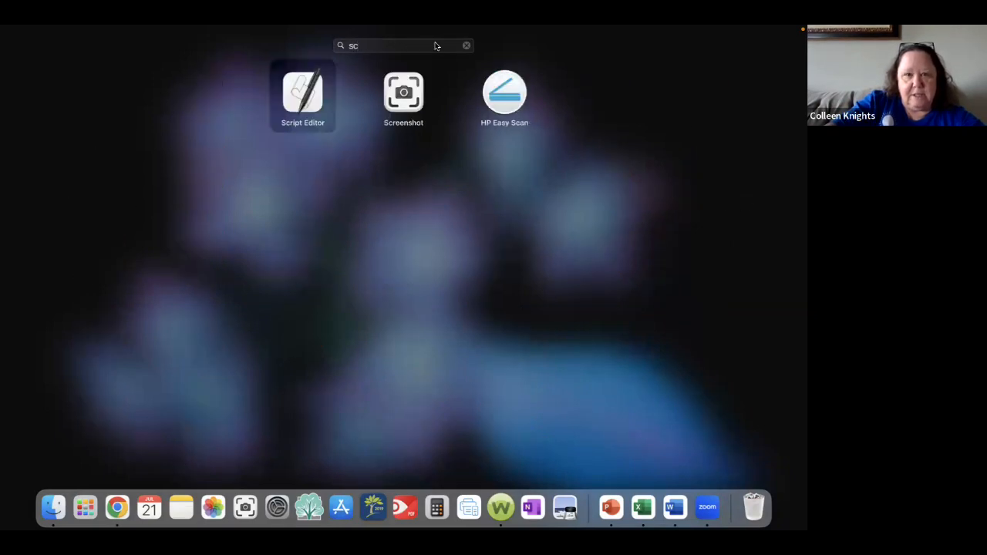
{"action": "type", "text": "r"}
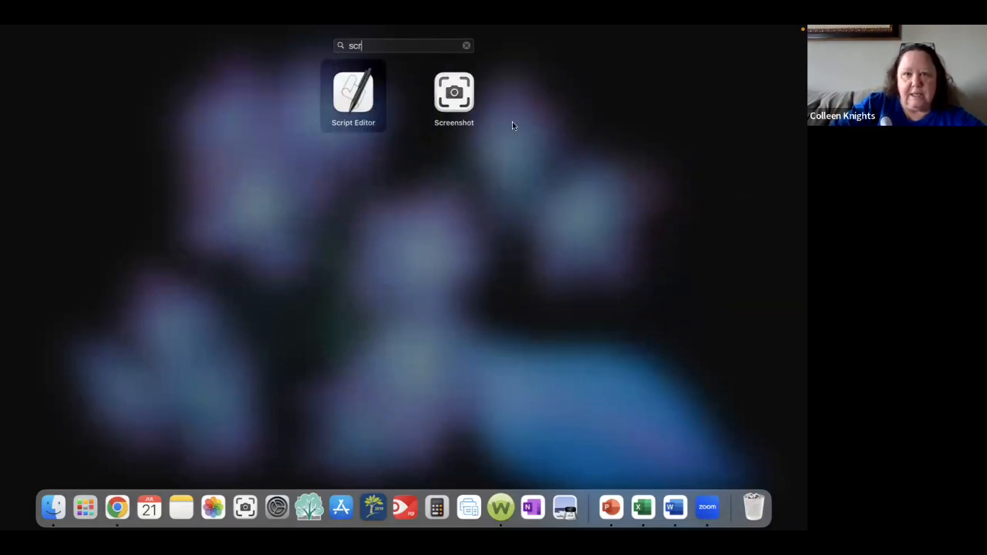
{"action": "left_click", "coordinate": [454, 109]}
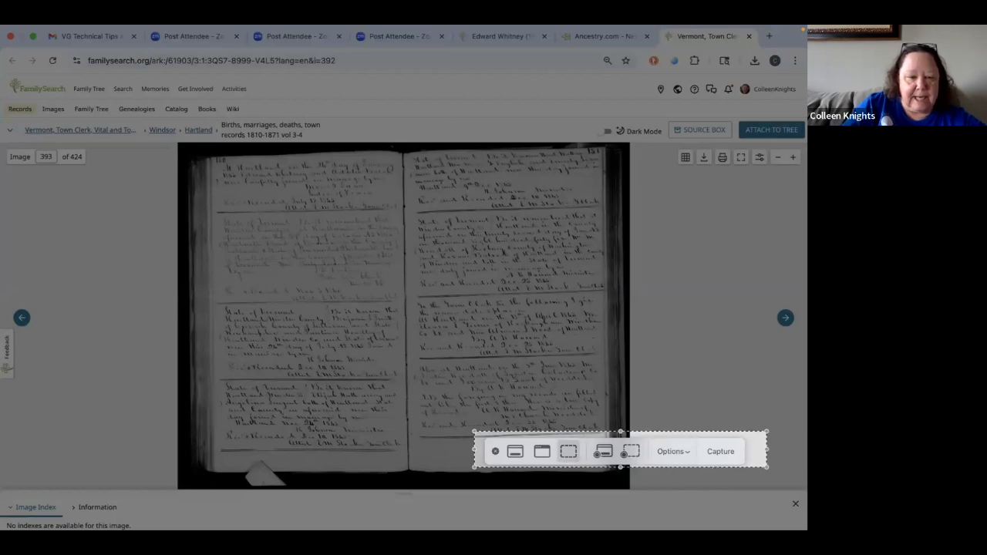
{"action": "key", "text": "Escape"}
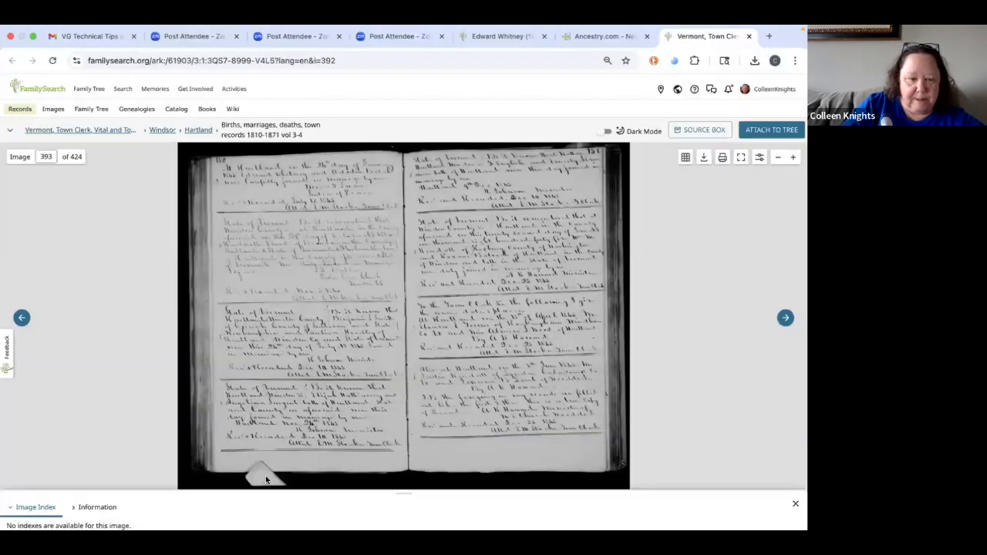
- Open Screenshot directly from the Dock, narrow the capture selection slightly, and cancel the capture
{"action": "mouse_move", "coordinate": [181, 506]}
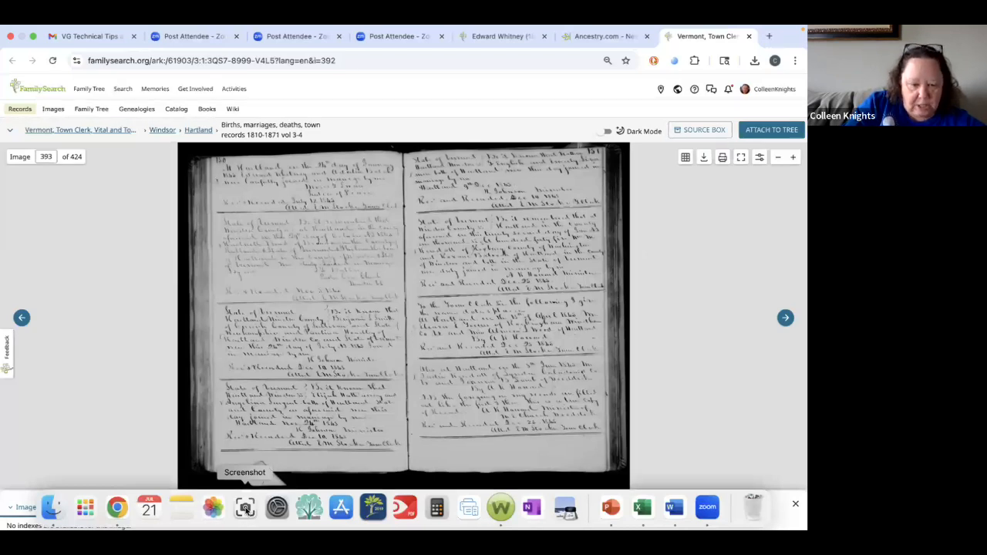
{"action": "left_click", "coordinate": [245, 508]}
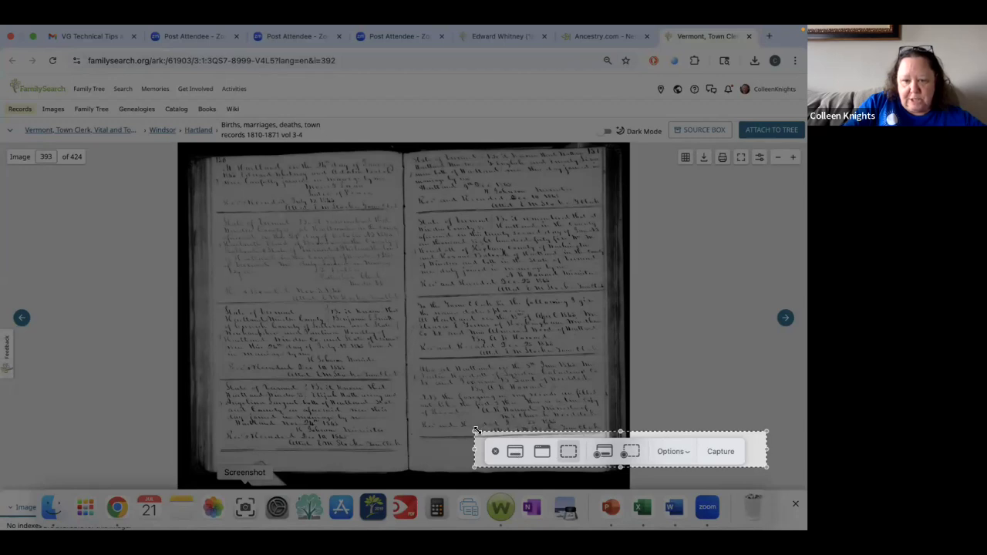
{"action": "mouse_move", "coordinate": [473, 432]}
{"action": "left_mouse_down"}
{"action": "mouse_move", "coordinate": [402, 378]}
{"action": "mouse_move", "coordinate": [455, 430]}
{"action": "mouse_move", "coordinate": [482, 433]}
{"action": "left_mouse_up"}
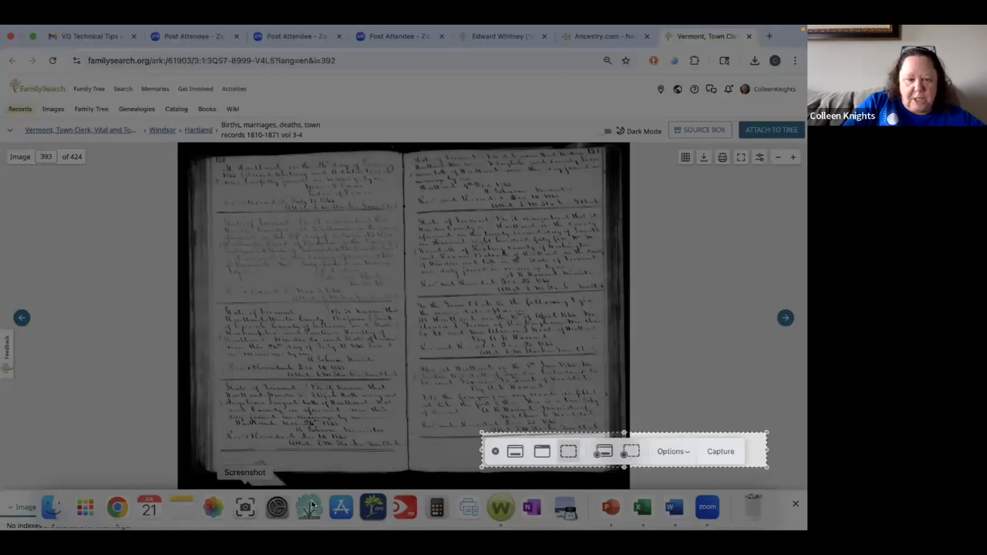
{"action": "key", "text": "Escape"}
- Find Screenshot among the installed apps by searching for "sc", launch it, and dismiss it
{"action": "left_click", "coordinate": [86, 507]}
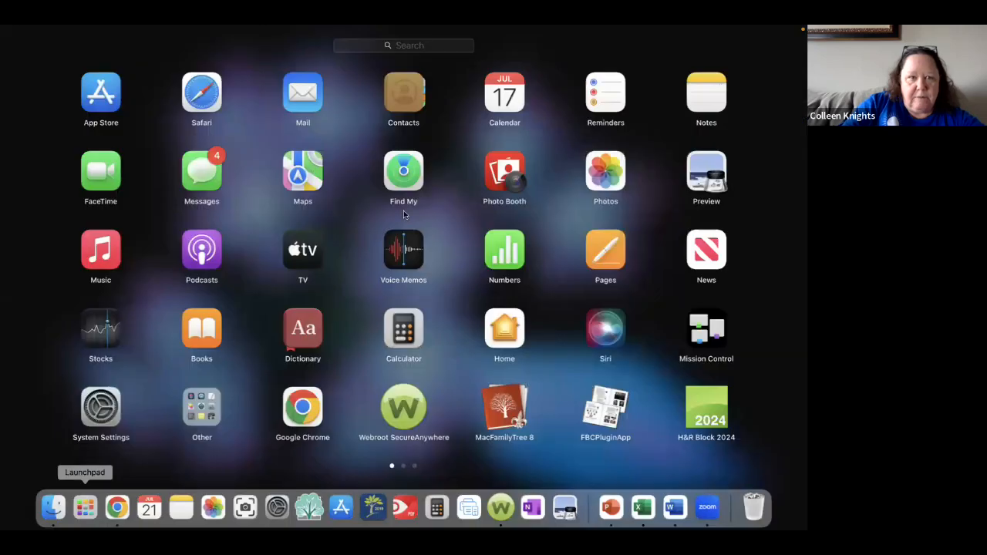
{"action": "left_click", "coordinate": [439, 48]}
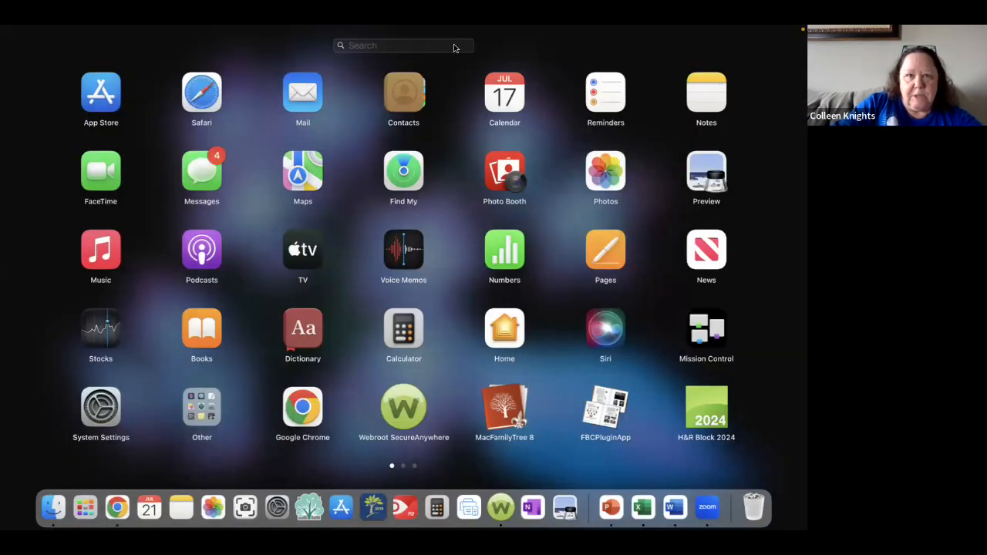
{"action": "type", "text": "sc"}
{"action": "left_click", "coordinate": [400, 106]}
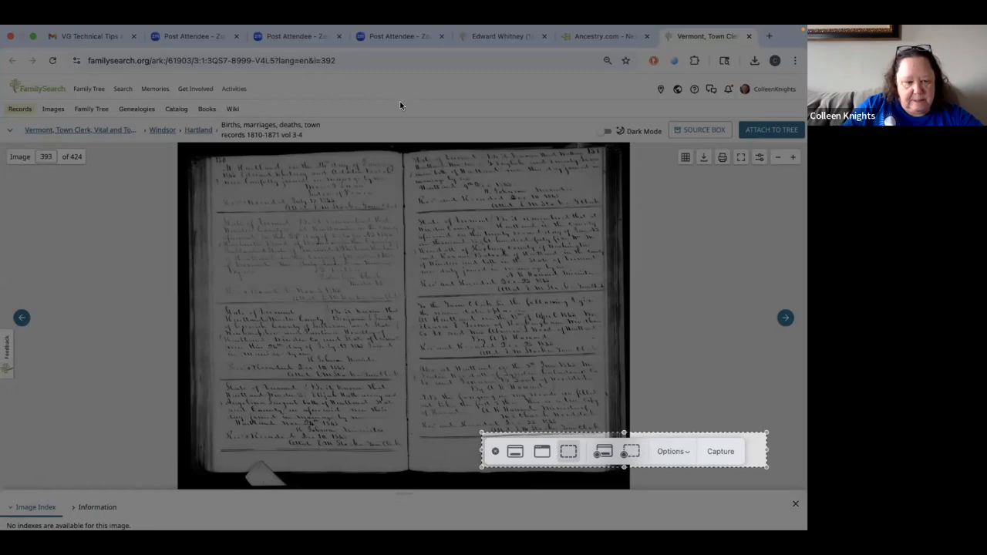
{"action": "key", "text": "Escape"}
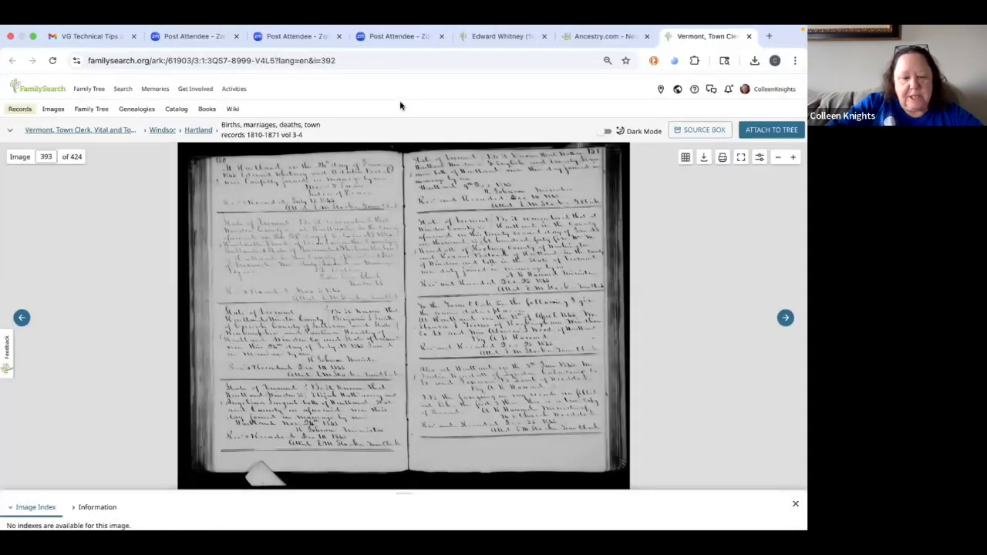
- Bring up the screen-capture controls over the record image, check their options, and dismiss them without capturing
{"action": "key", "text": "super+shift+5"}
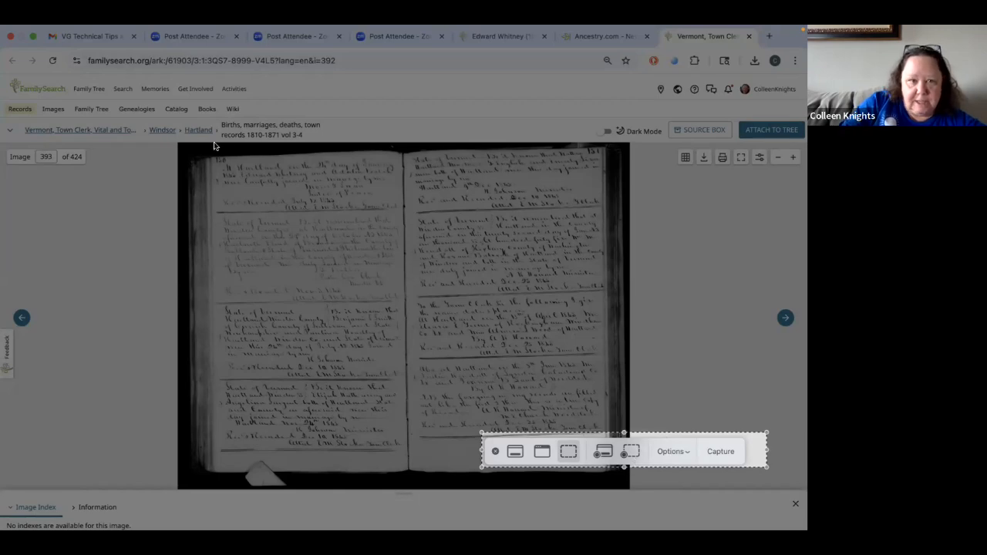
{"action": "key", "text": "Escape"}
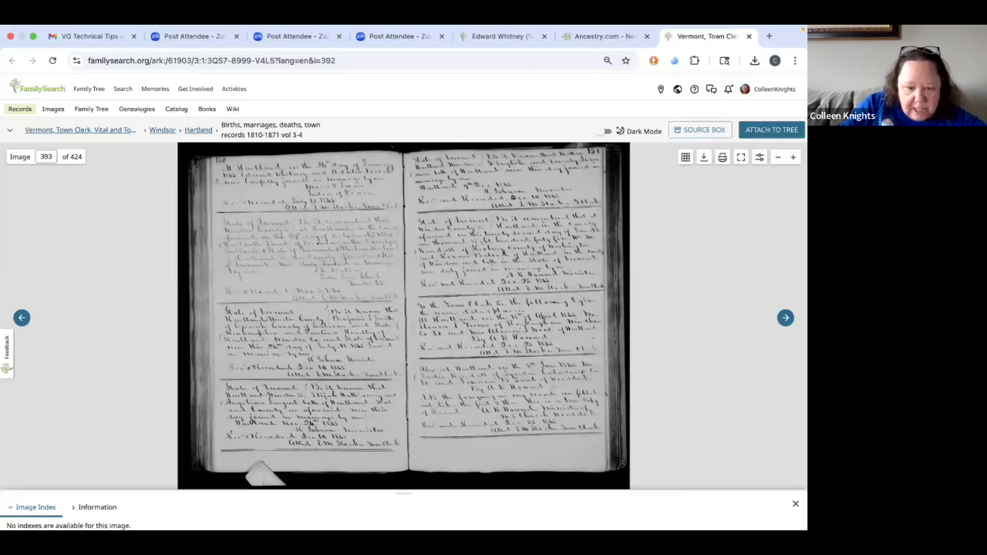
{"action": "mouse_move", "coordinate": [468, 509]}
{"action": "key", "text": "super+shift+5"}
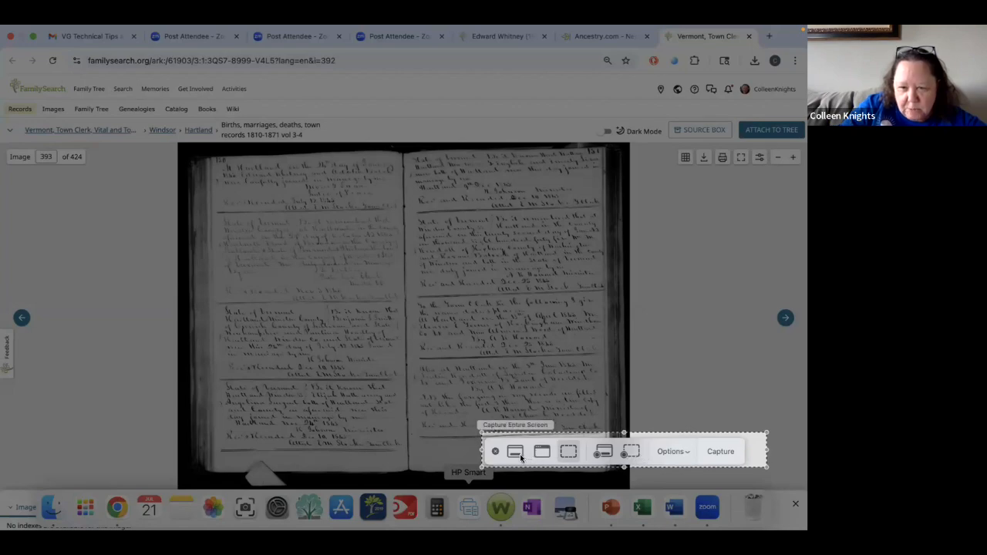
{"action": "left_click", "coordinate": [670, 452]}
{"action": "key", "text": "Escape"}
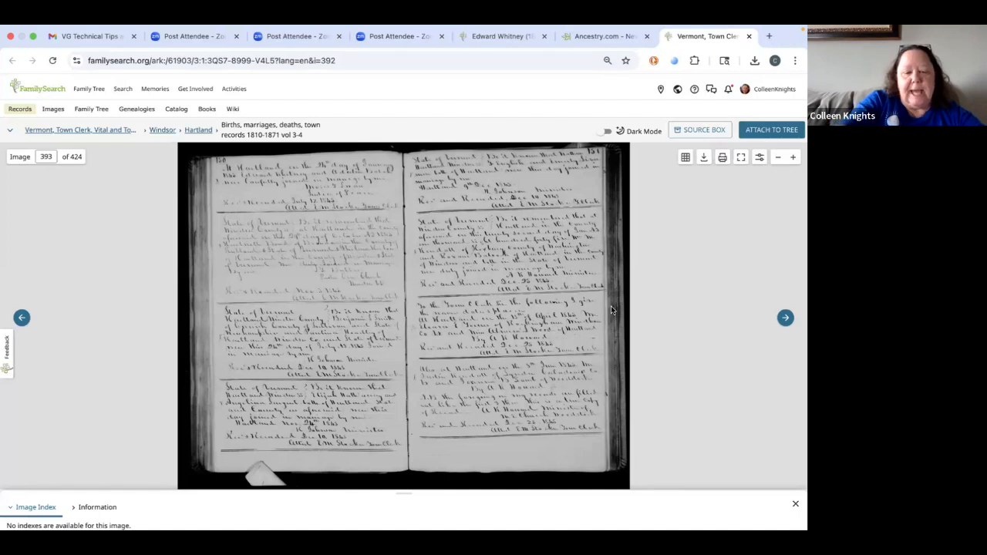
- Capture a screenshot of the two-page register spread on image 393, framing just the open book
{"action": "key", "text": "shift+super+4"}
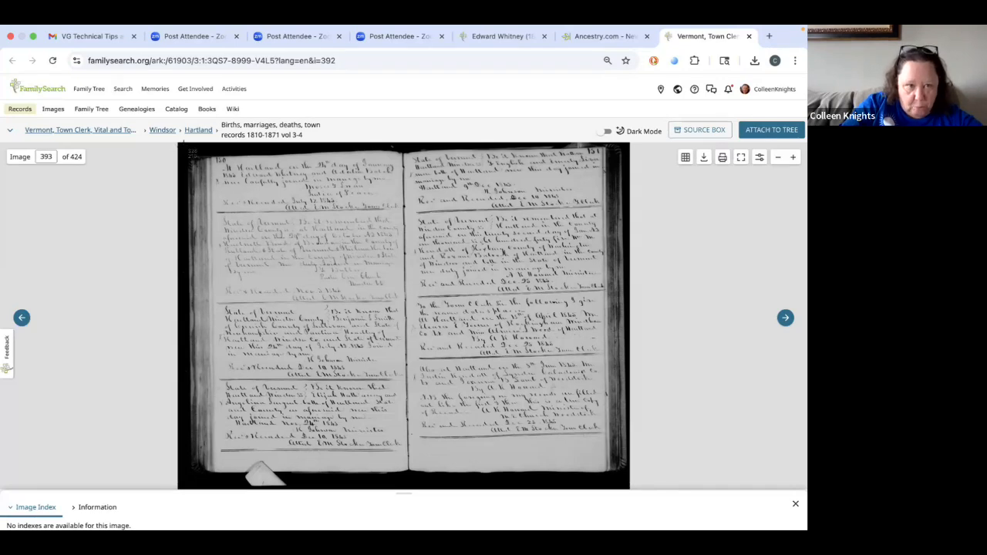
{"action": "left_click_drag", "start_coordinate": [184, 147], "coordinate": [623, 480]}
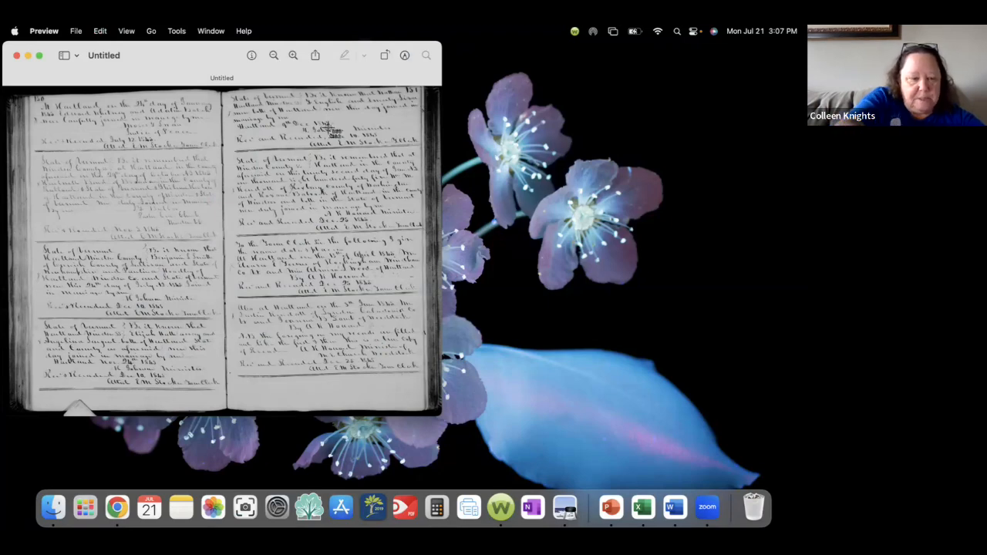
- Review the screenshot options for save destination, timer, floating thumbnail, last selection and mouse pointer, and close the capture controls
{"action": "key", "text": "super+shift+5"}
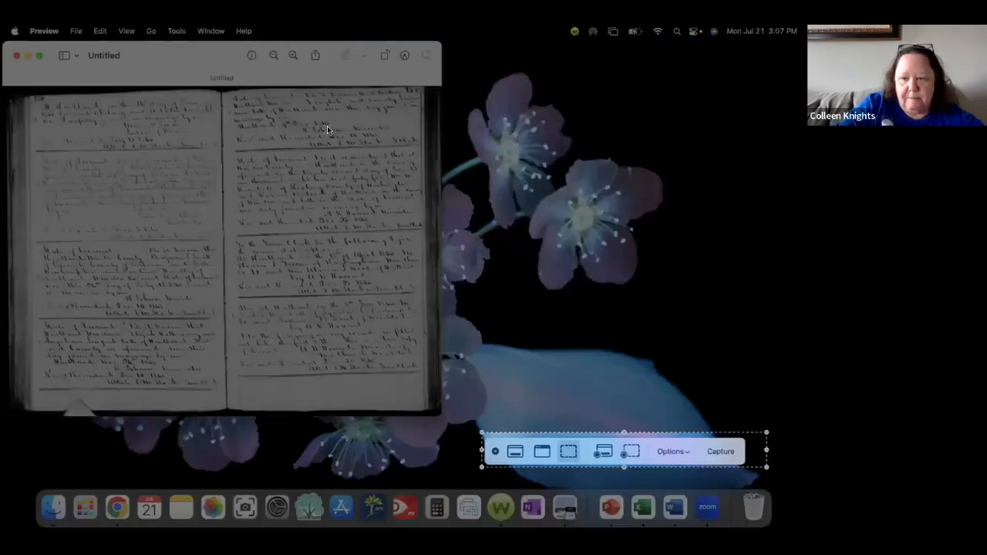
{"action": "left_click", "coordinate": [675, 451]}
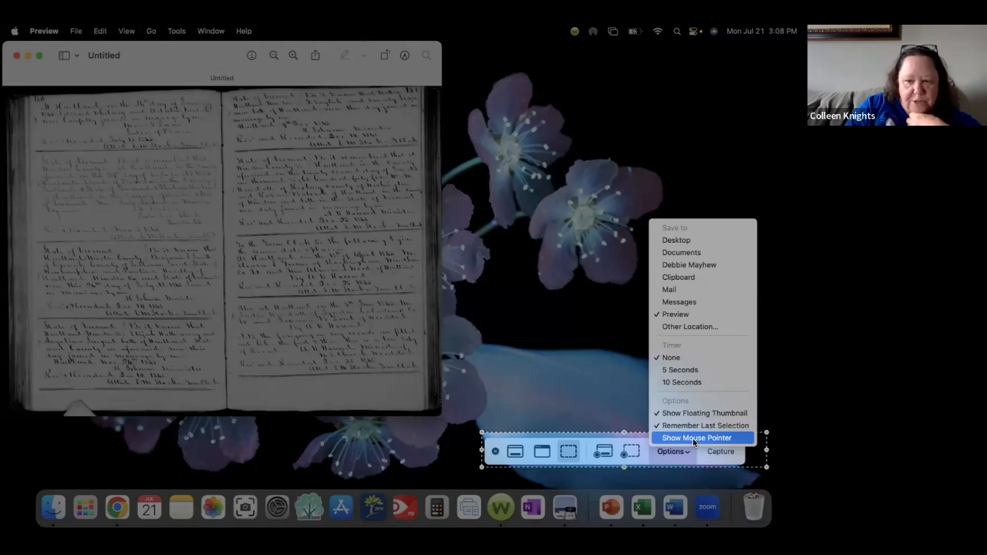
{"action": "left_click", "coordinate": [381, 269]}
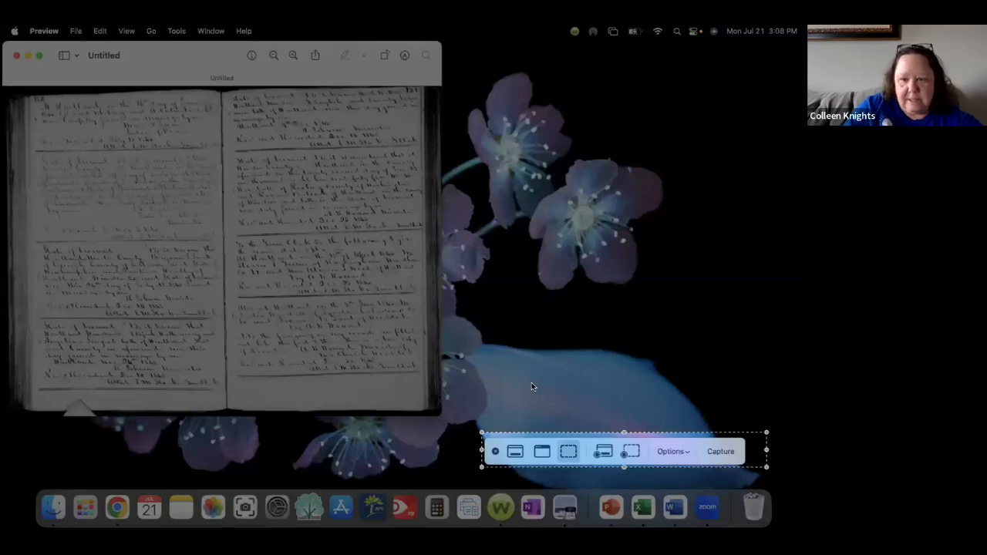
{"action": "key", "text": "Escape"}
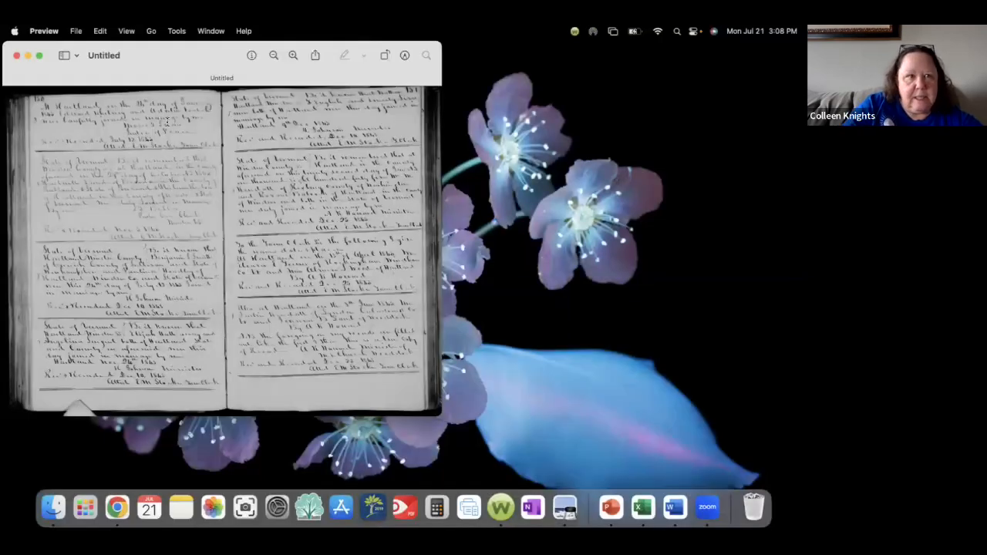
- Show the captured register image full screen in Preview and open its Adjust Color controls
{"action": "left_click", "coordinate": [40, 56]}
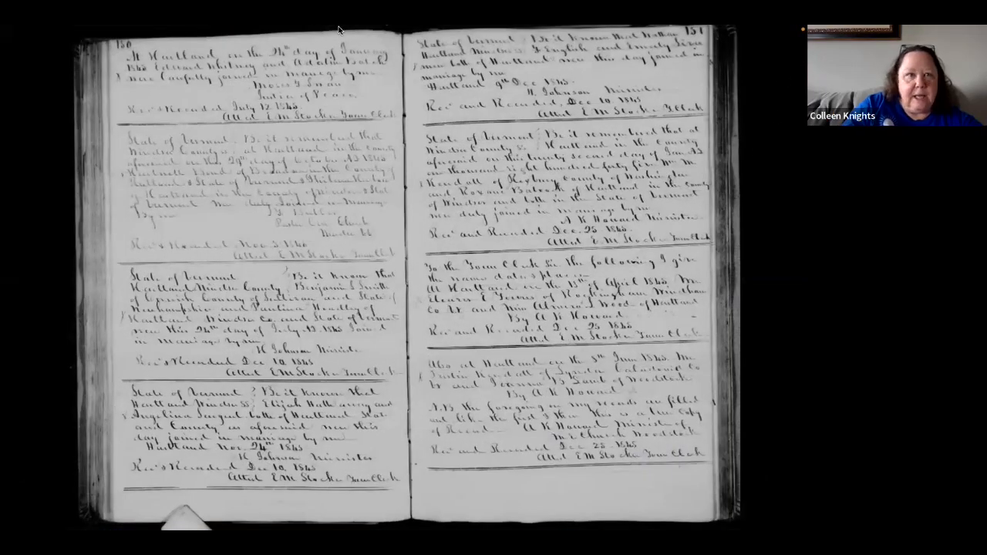
{"action": "mouse_move", "coordinate": [333, 29]}
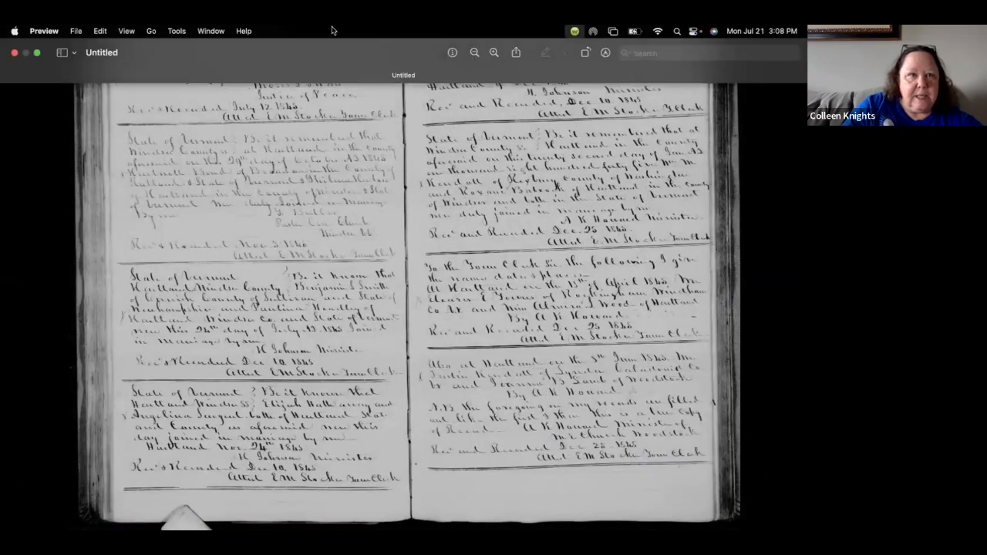
{"action": "left_click", "coordinate": [174, 32]}
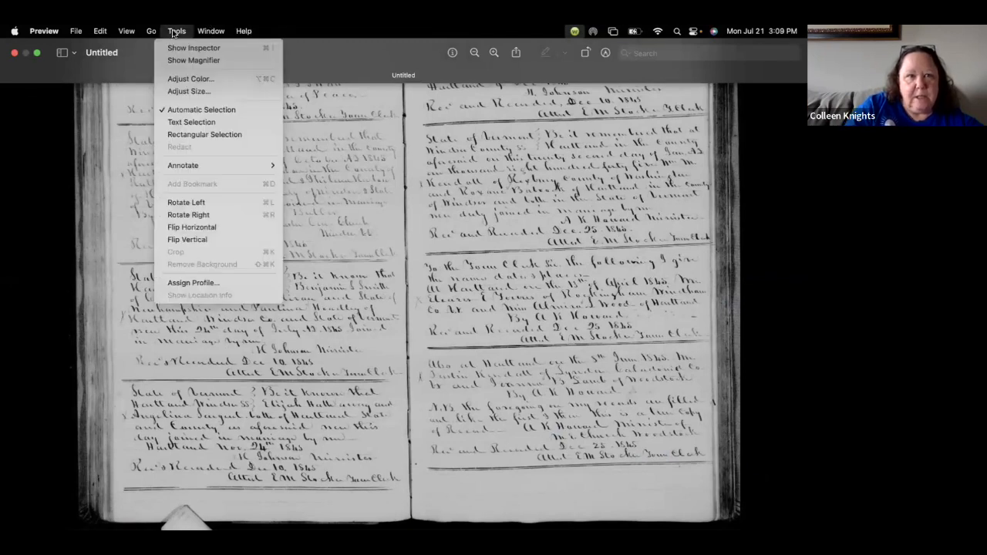
{"action": "left_click", "coordinate": [175, 80]}
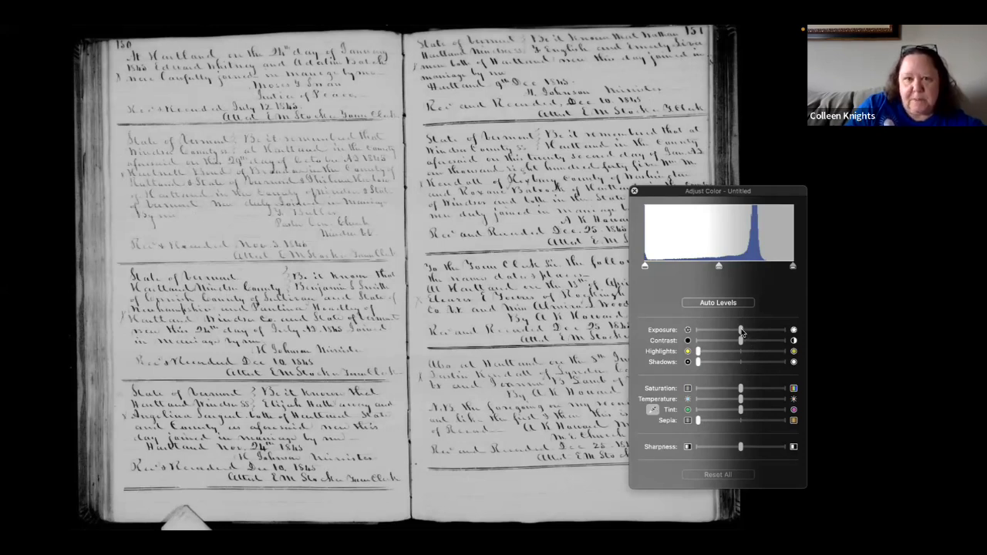
- Try darker and lighter exposures on the register image, settle moderately above the midpoint, and keep the contrast at its midpoint
{"action": "mouse_move", "coordinate": [741, 331]}
{"action": "left_mouse_down"}
{"action": "mouse_move", "coordinate": [768, 332]}
{"action": "mouse_move", "coordinate": [741, 332]}
{"action": "left_mouse_up"}
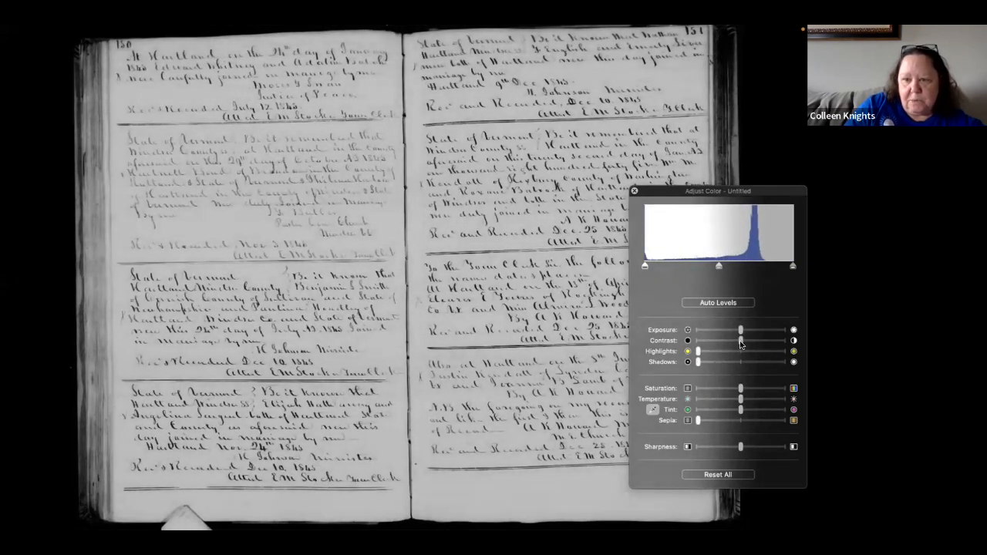
{"action": "mouse_move", "coordinate": [740, 341]}
{"action": "left_mouse_down"}
{"action": "mouse_move", "coordinate": [770, 342]}
{"action": "mouse_move", "coordinate": [737, 345]}
{"action": "left_mouse_up"}
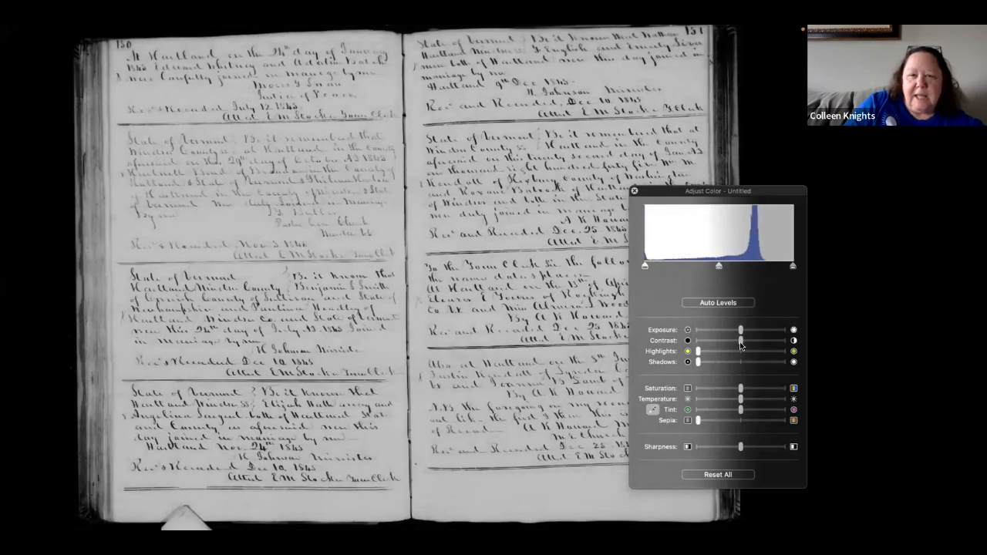
{"action": "left_click_drag", "start_coordinate": [740, 330], "coordinate": [753, 333]}
{"action": "left_click_drag", "start_coordinate": [758, 333], "coordinate": [704, 338]}
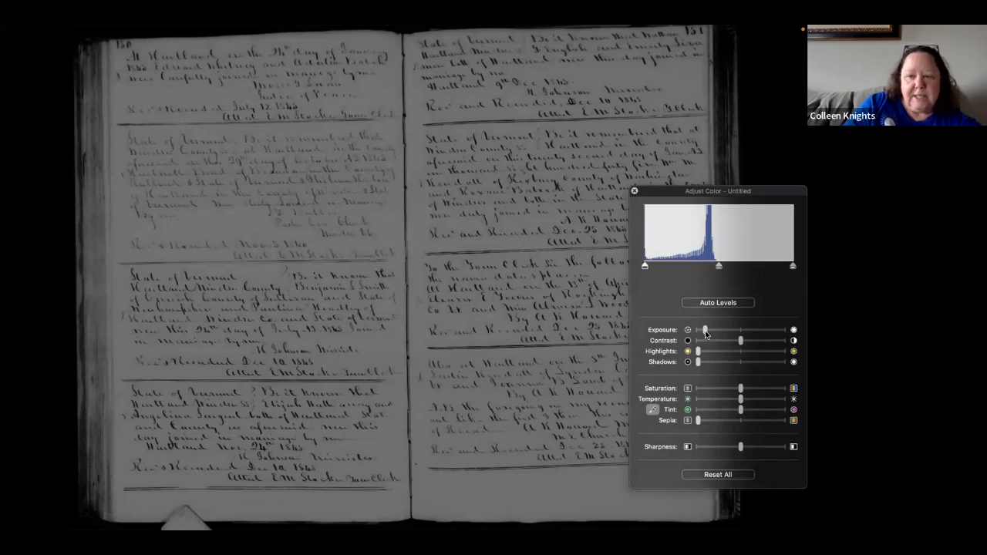
{"action": "left_click_drag", "start_coordinate": [705, 333], "coordinate": [756, 337]}
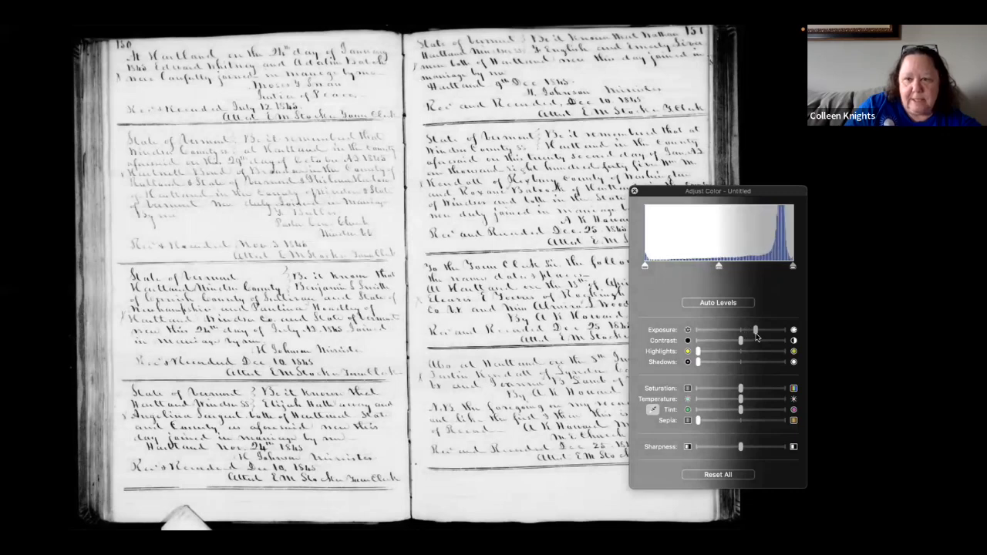
{"action": "mouse_move", "coordinate": [751, 344]}
{"action": "left_mouse_down"}
{"action": "mouse_move", "coordinate": [717, 342]}
{"action": "mouse_move", "coordinate": [752, 341]}
{"action": "mouse_move", "coordinate": [738, 343]}
{"action": "left_mouse_up"}
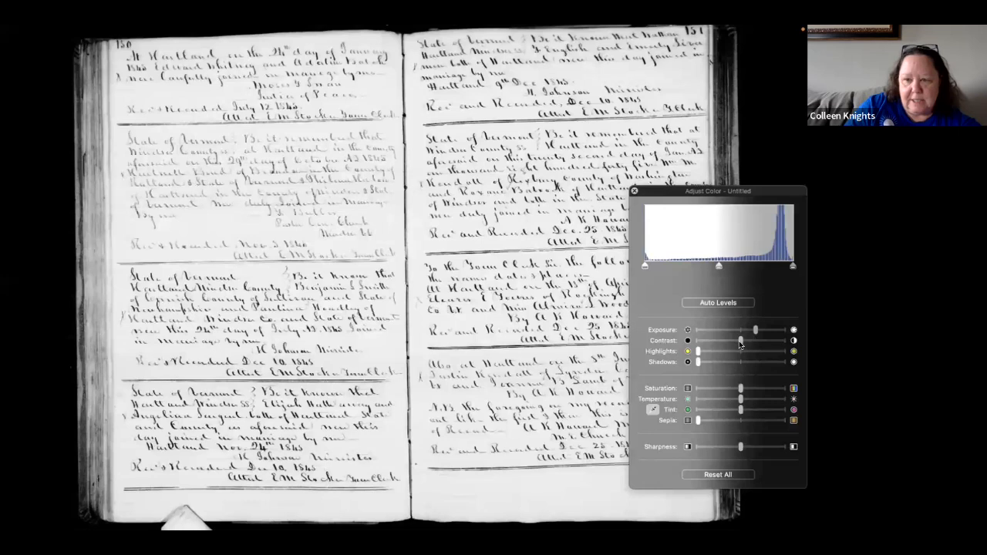
- Lower the image's saturation just below the midpoint and bring the sepia back to its minimum after trying it
{"action": "left_click", "coordinate": [752, 389]}
{"action": "left_click", "coordinate": [734, 390]}
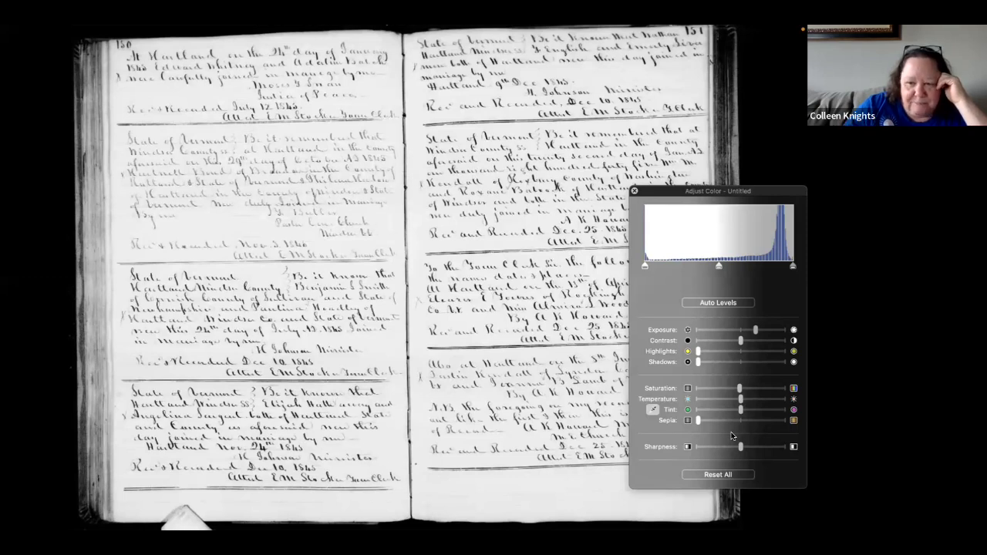
{"action": "left_click_drag", "start_coordinate": [726, 422], "coordinate": [697, 423]}
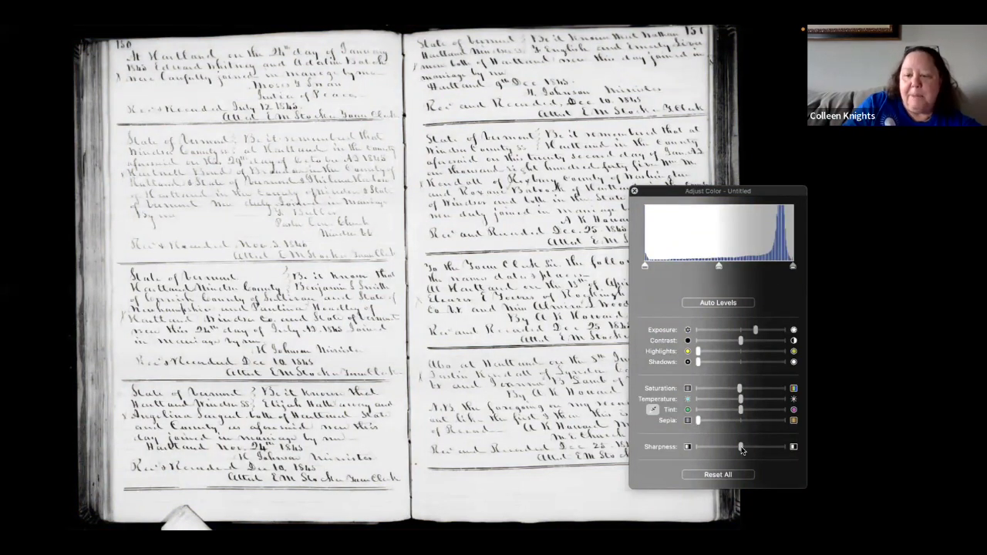
- Raise the image's sharpness to its maximum, comparing it with a lower setting, and close the color adjustments
{"action": "left_click_drag", "start_coordinate": [741, 450], "coordinate": [800, 453]}
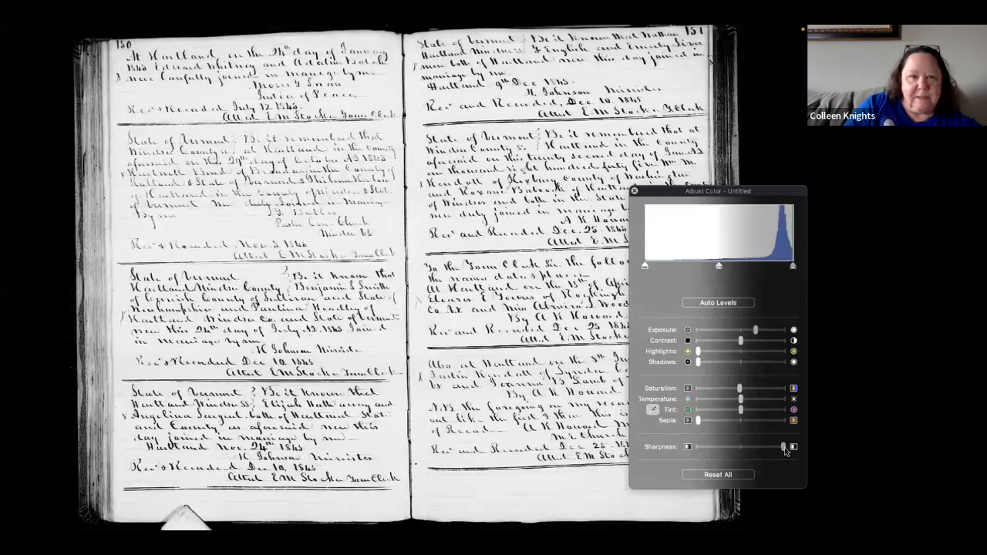
{"action": "left_click", "coordinate": [753, 448]}
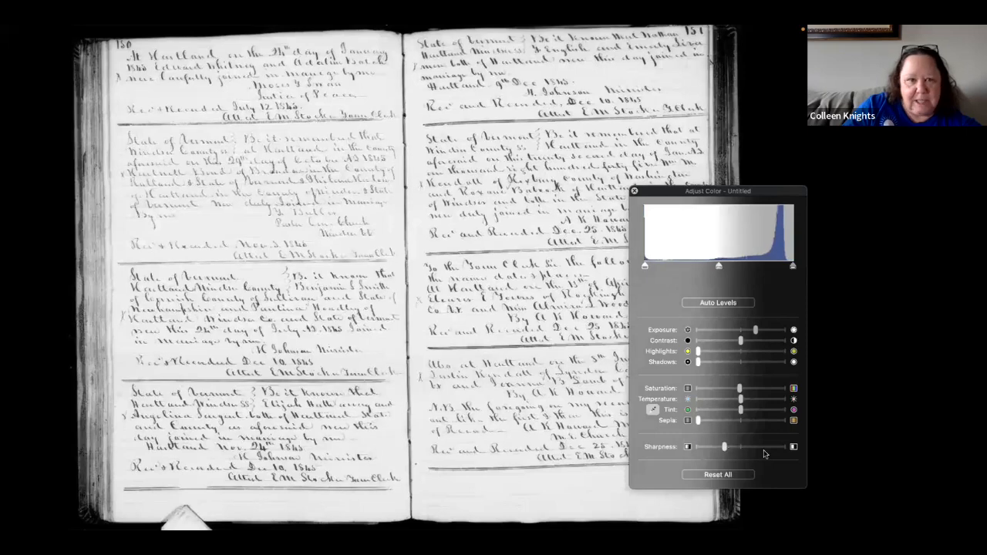
{"action": "left_click_drag", "start_coordinate": [754, 448], "coordinate": [799, 453]}
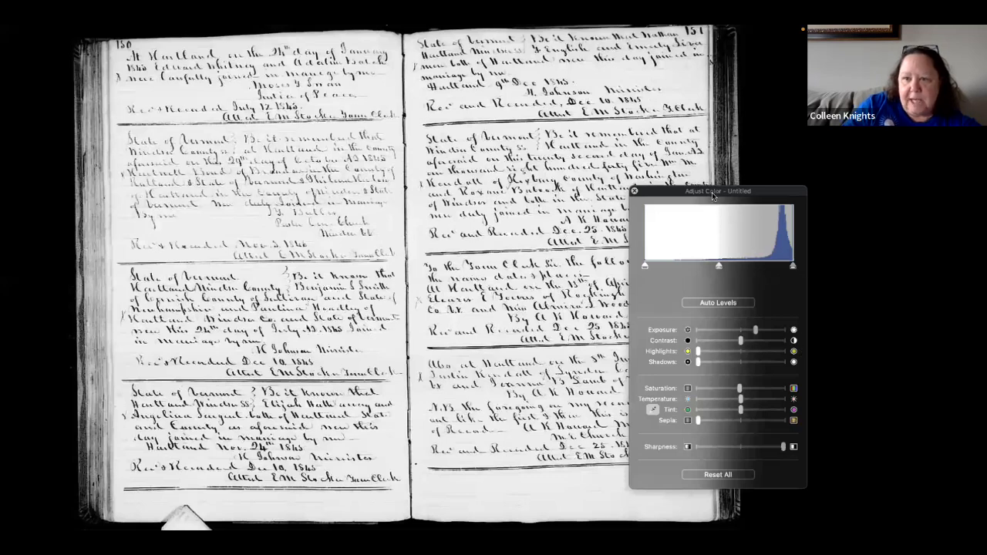
{"action": "left_click", "coordinate": [634, 192]}
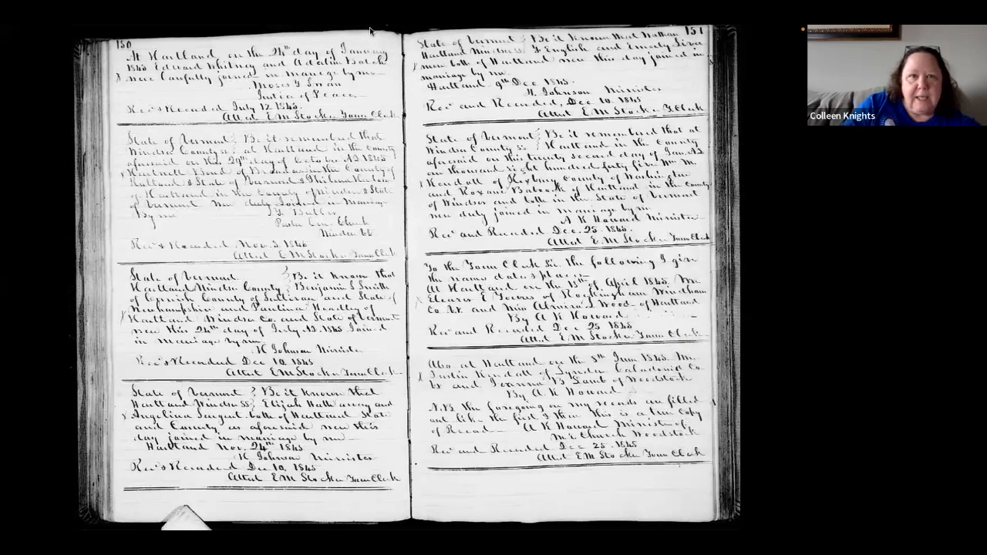
- Try cropping the image to the two register pages with a rectangular selection
{"action": "mouse_move", "coordinate": [228, 32]}
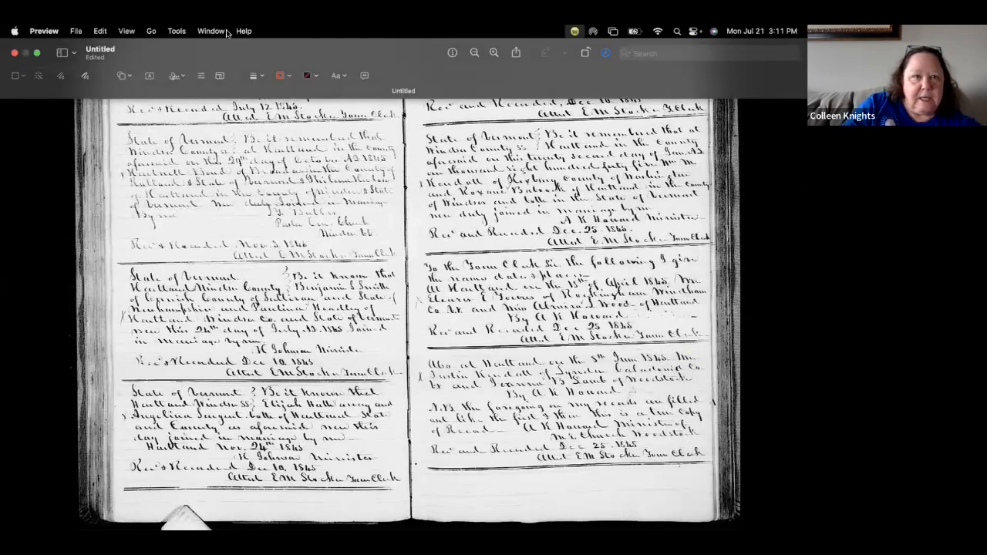
{"action": "left_click", "coordinate": [178, 33]}
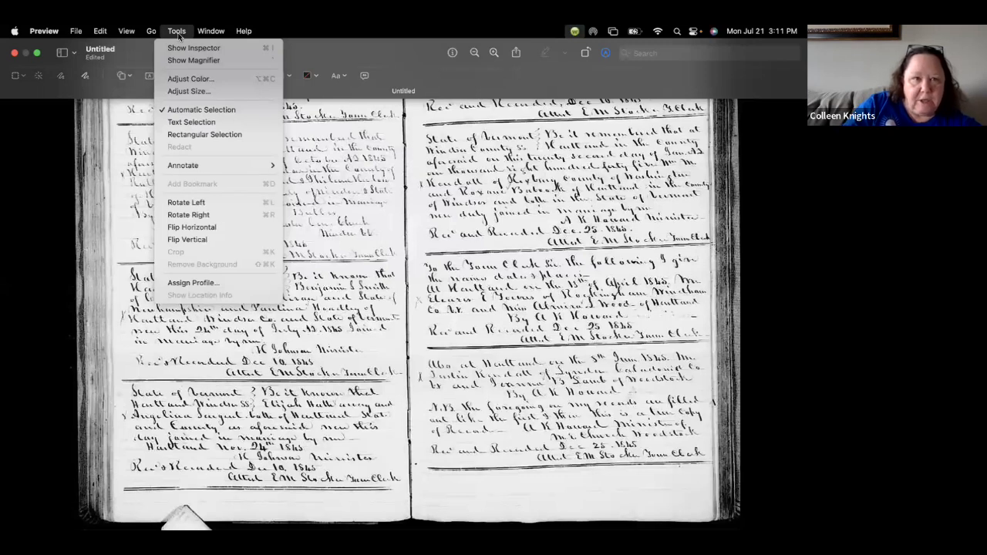
{"action": "left_click", "coordinate": [183, 134]}
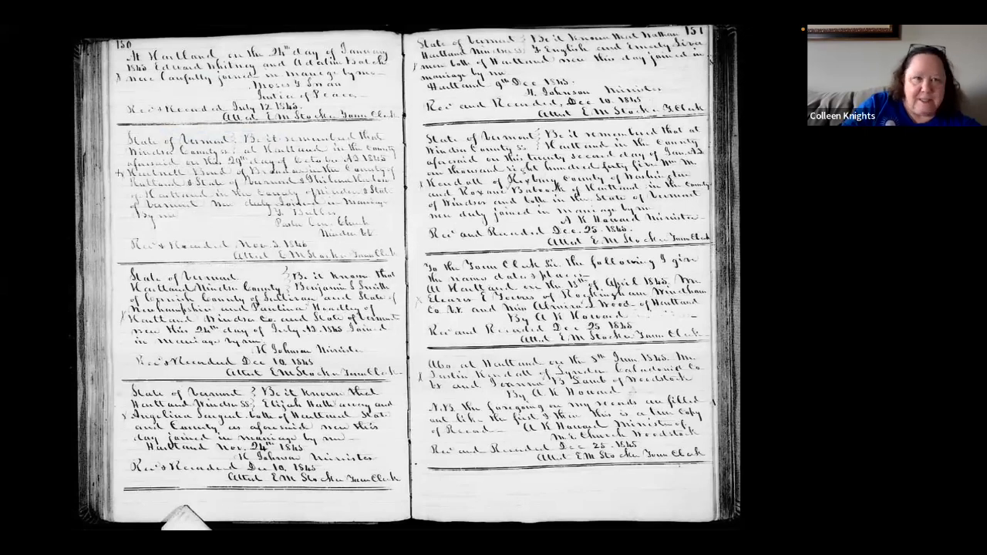
{"action": "left_click_drag", "start_coordinate": [109, 40], "coordinate": [715, 519]}
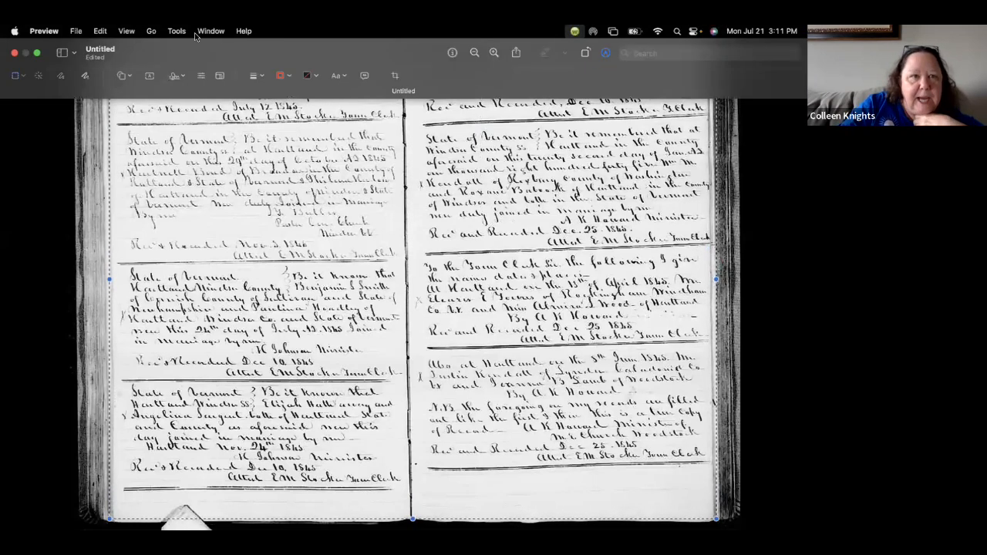
{"action": "left_click", "coordinate": [176, 31]}
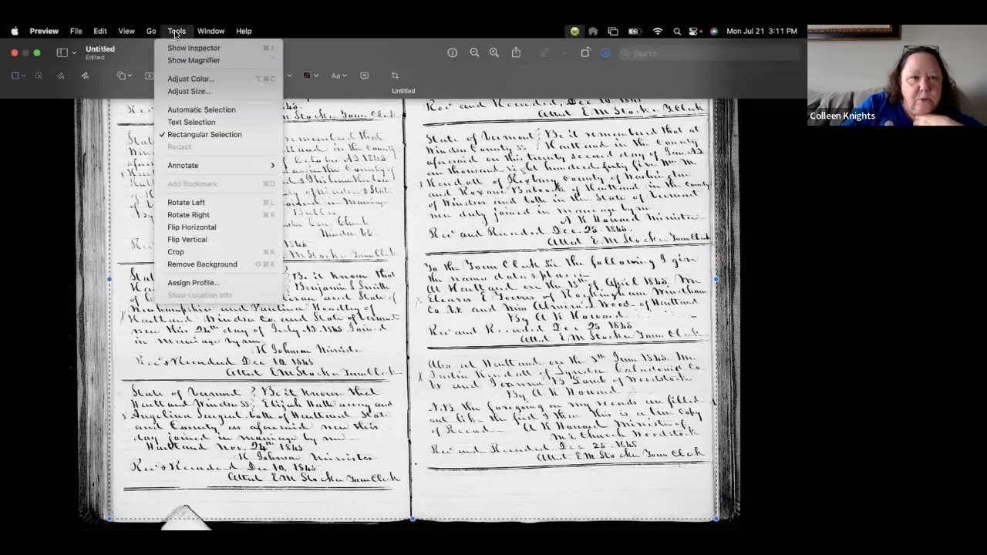
{"action": "left_click", "coordinate": [187, 251]}
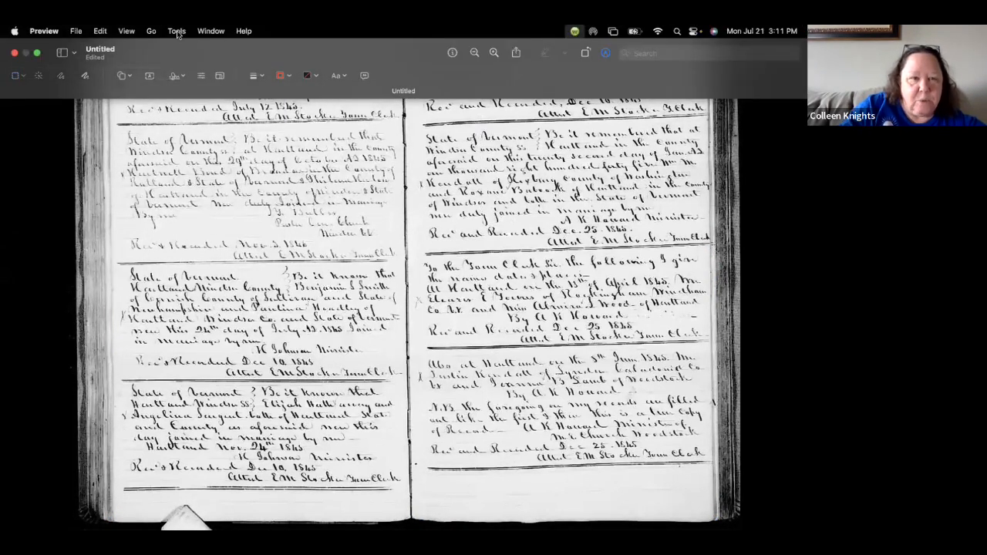
- Crop the image to the third entry on the left page using a rectangular selection of about 673 x 296
{"action": "left_click", "coordinate": [176, 31]}
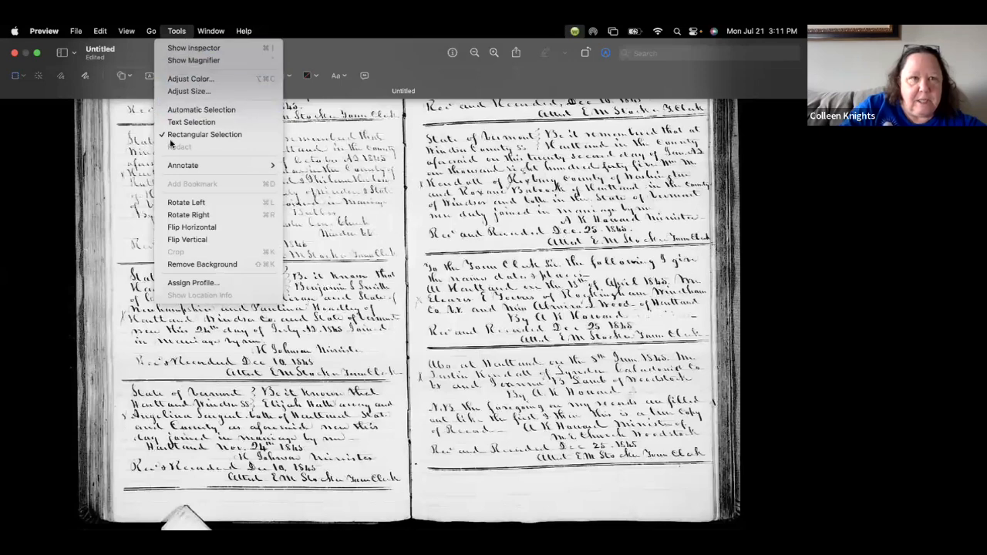
{"action": "left_click", "coordinate": [125, 235]}
{"action": "left_click_drag", "start_coordinate": [120, 262], "coordinate": [408, 389]}
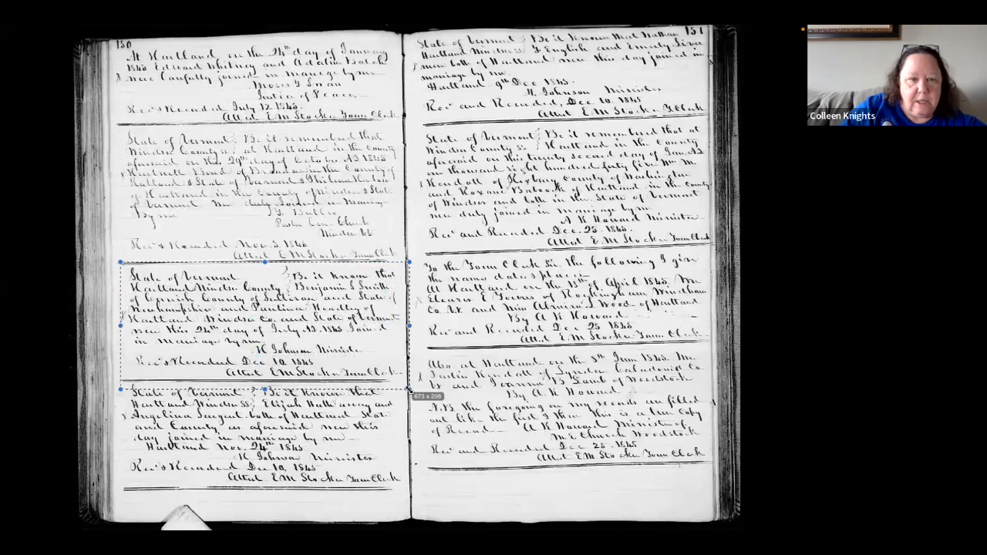
{"action": "mouse_move", "coordinate": [213, 28]}
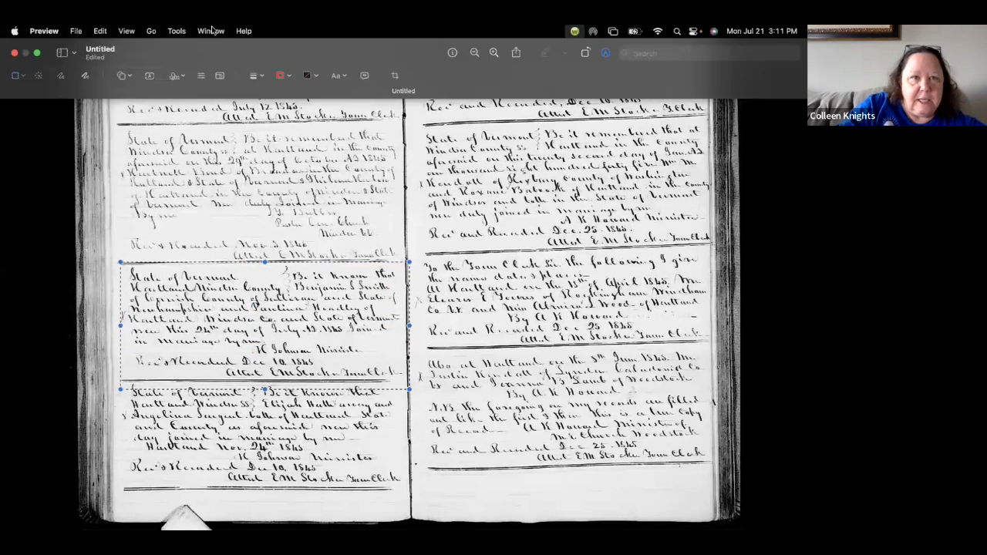
{"action": "left_click", "coordinate": [177, 31]}
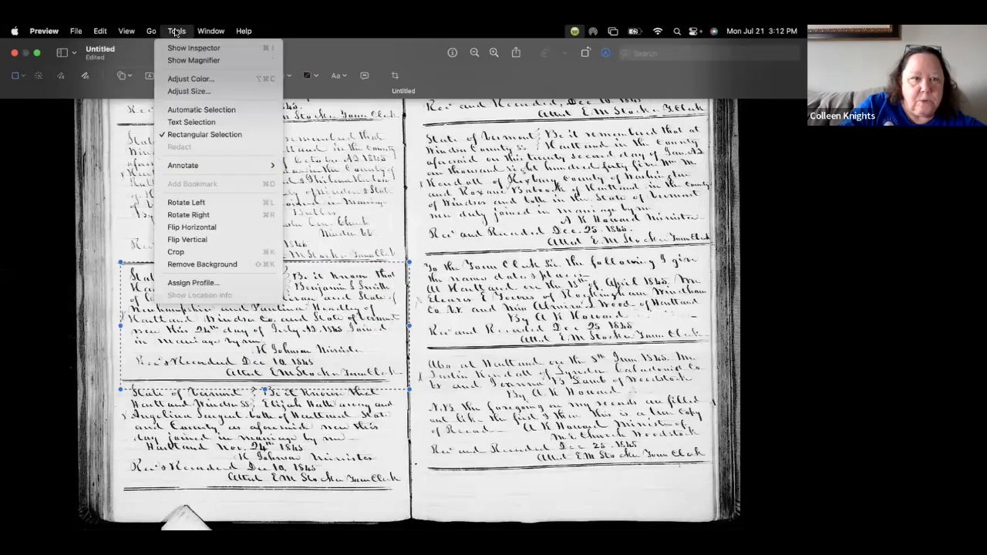
{"action": "left_click", "coordinate": [166, 252]}
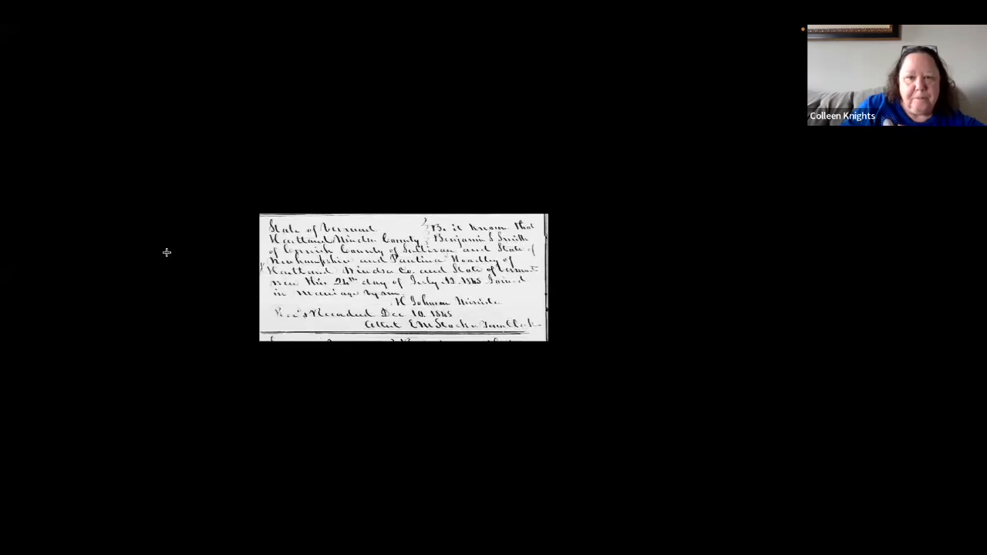
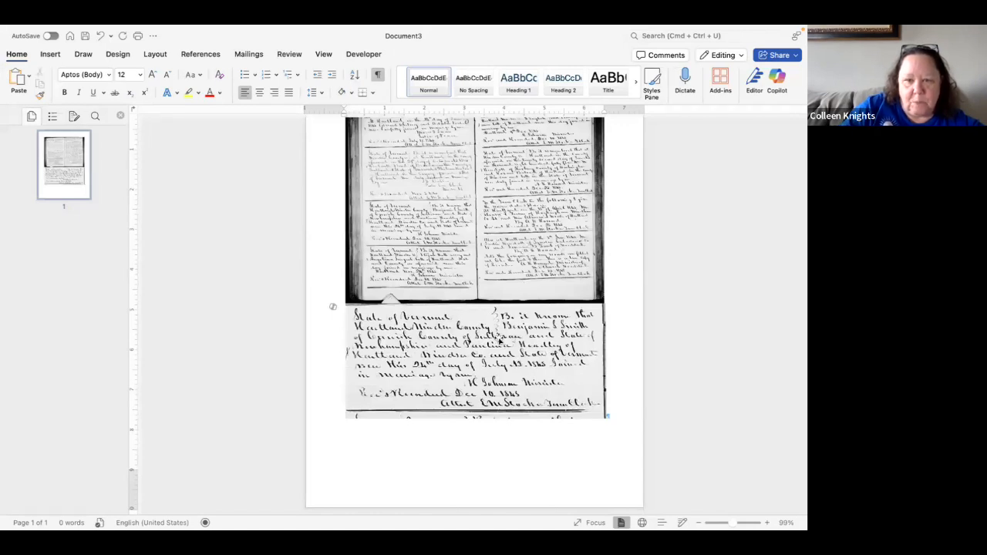
- Review the full register picture and the enlarged single-entry picture in the Word document
{"action": "left_click", "coordinate": [501, 385]}
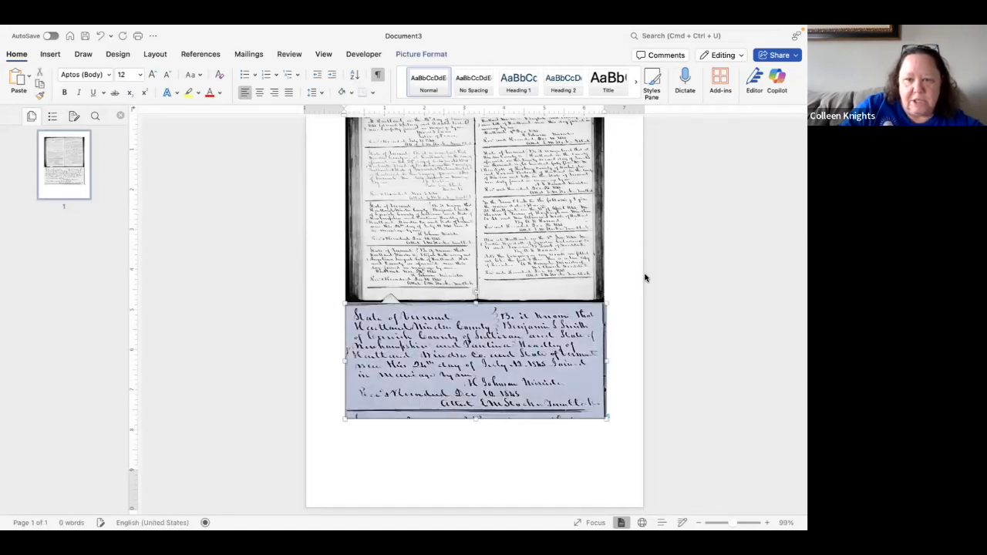
{"action": "left_click", "coordinate": [629, 250]}
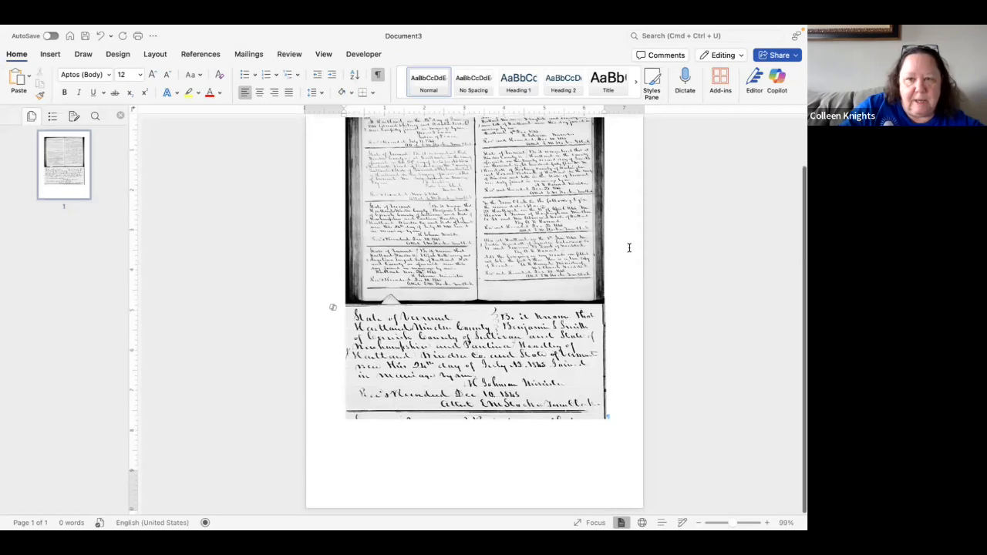
{"action": "scroll", "coordinate": [629, 248], "scroll_direction": "up", "scroll_amount": 2}
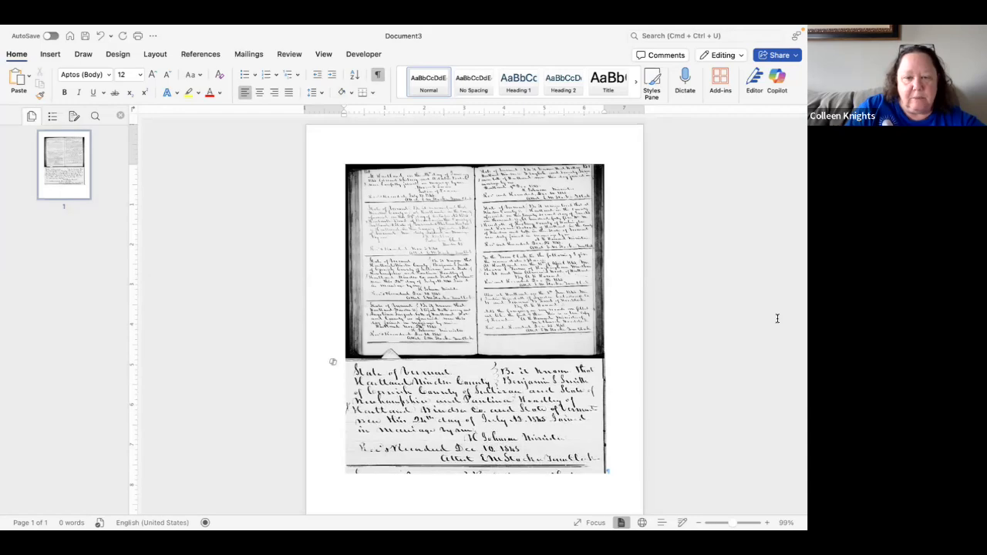
- Switch to Preview and add a line annotation under the first line of the left page's second entry
{"action": "key", "text": "super+Tab"}
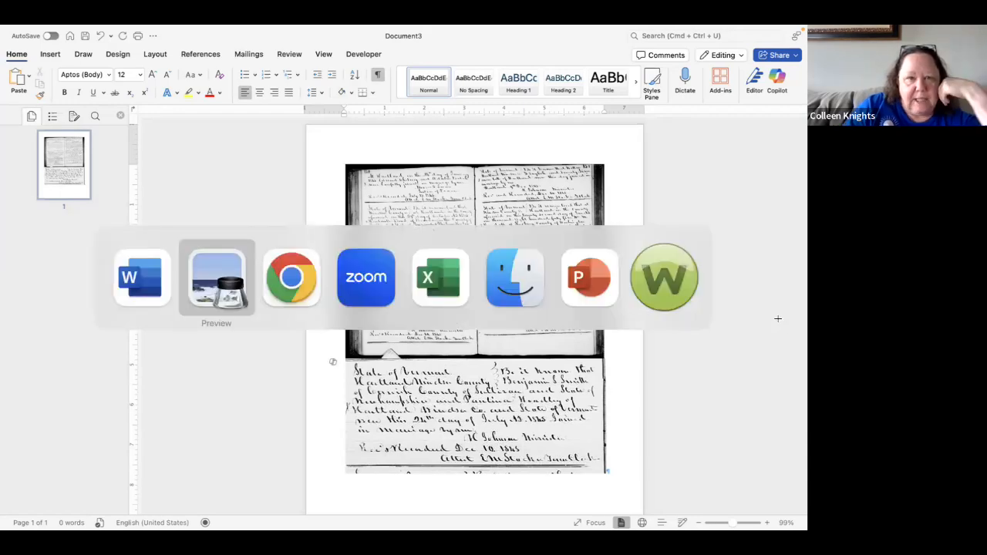
{"action": "mouse_move", "coordinate": [557, 29]}
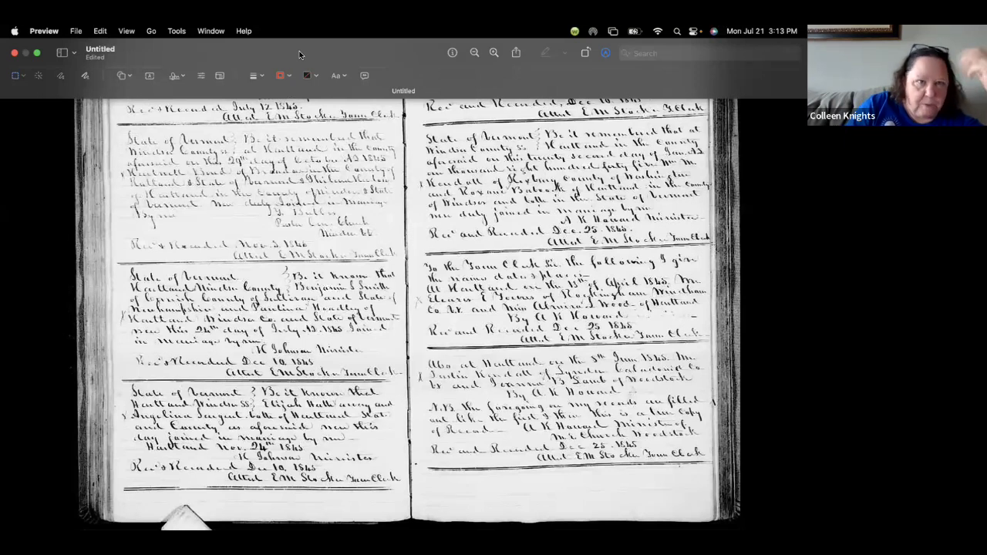
{"action": "left_click", "coordinate": [178, 32]}
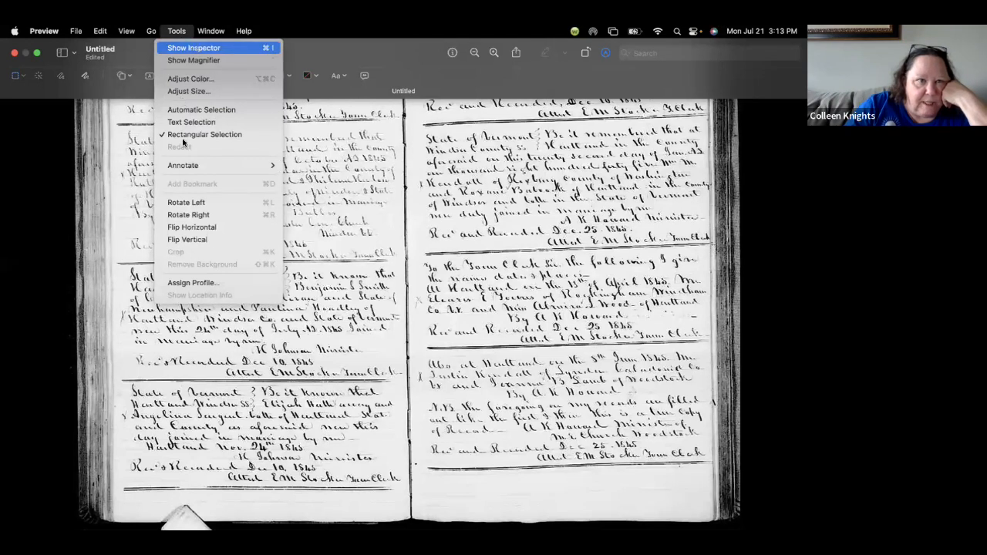
{"action": "mouse_move", "coordinate": [185, 167]}
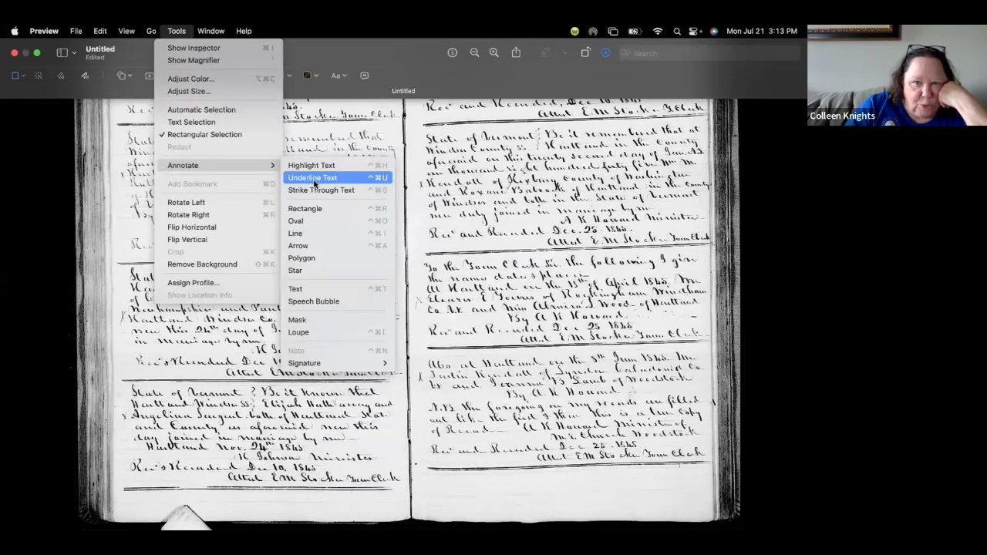
{"action": "left_click", "coordinate": [309, 233]}
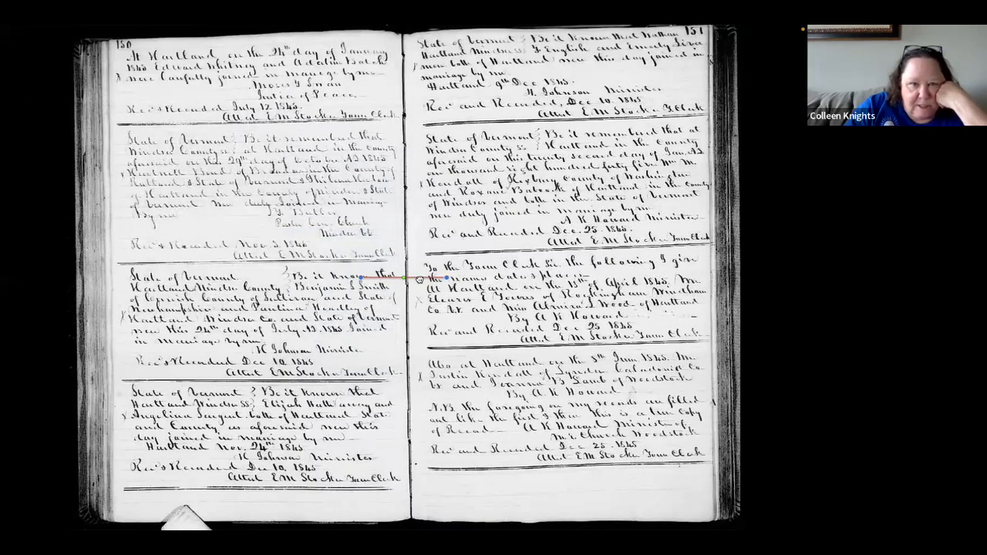
{"action": "mouse_move", "coordinate": [419, 279]}
{"action": "left_mouse_down"}
{"action": "mouse_move", "coordinate": [386, 223]}
{"action": "mouse_move", "coordinate": [256, 248]}
{"action": "mouse_move", "coordinate": [233, 194]}
{"action": "mouse_move", "coordinate": [189, 146]}
{"action": "mouse_move", "coordinate": [387, 145]}
{"action": "left_mouse_up"}
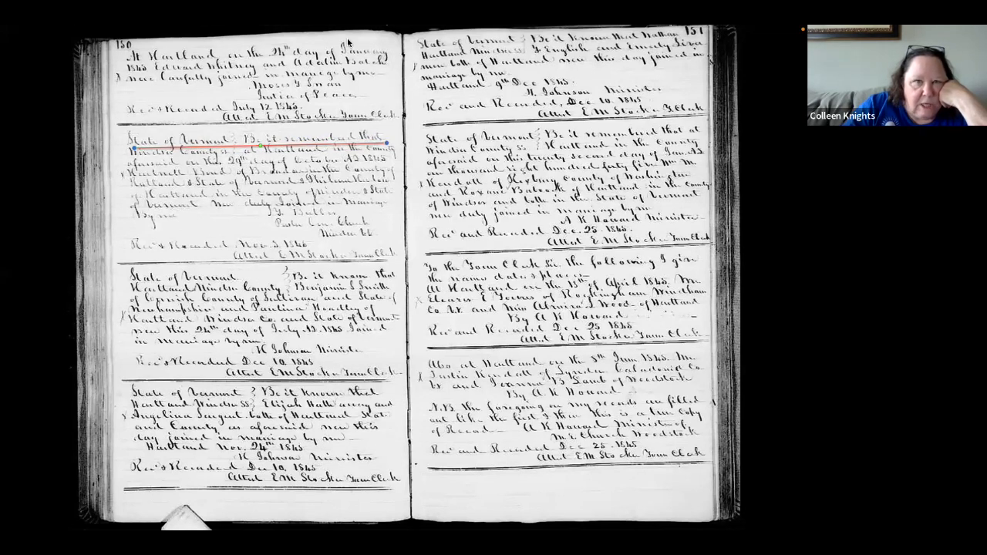
- Thicken the red underline to the fourth-thinnest line width
{"action": "mouse_move", "coordinate": [265, 54]}
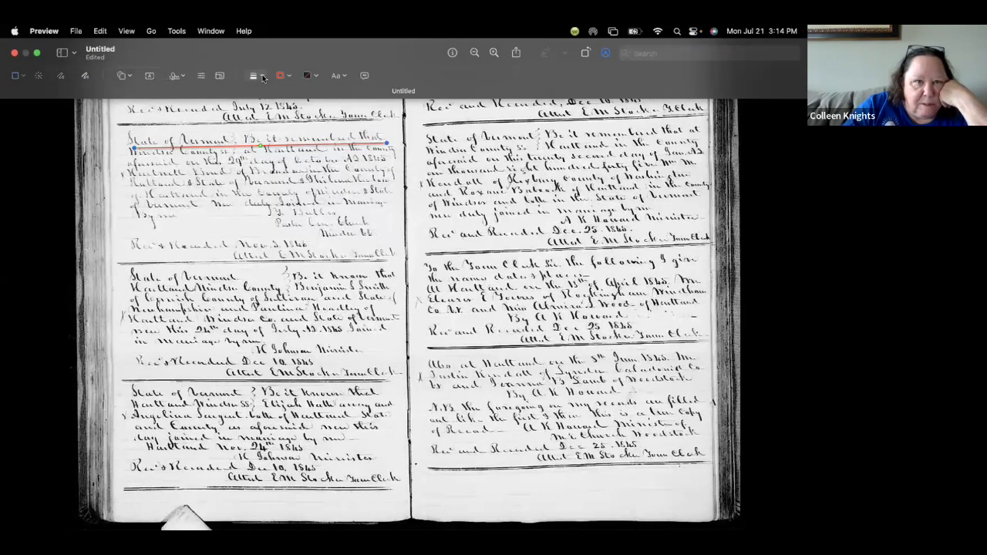
{"action": "left_click", "coordinate": [255, 76]}
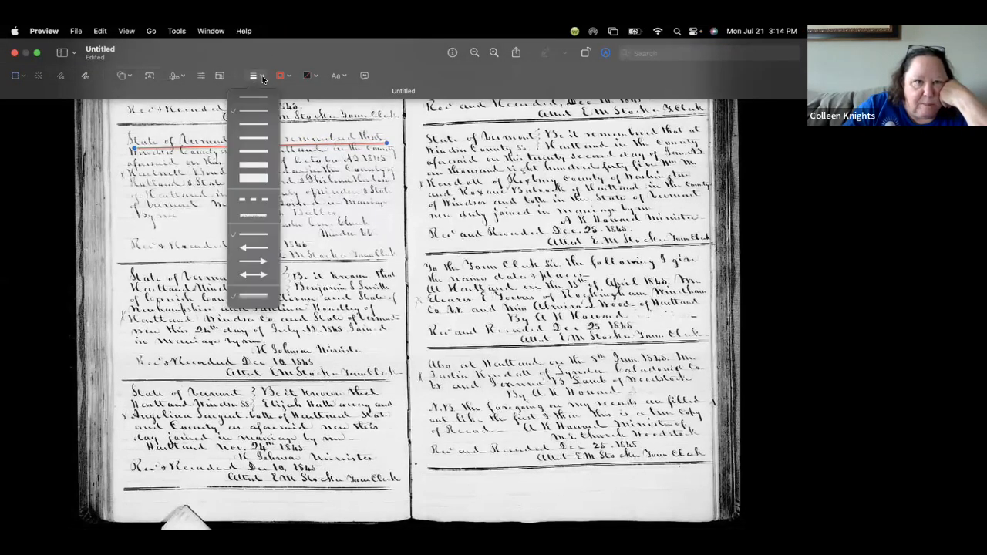
{"action": "left_click", "coordinate": [254, 140]}
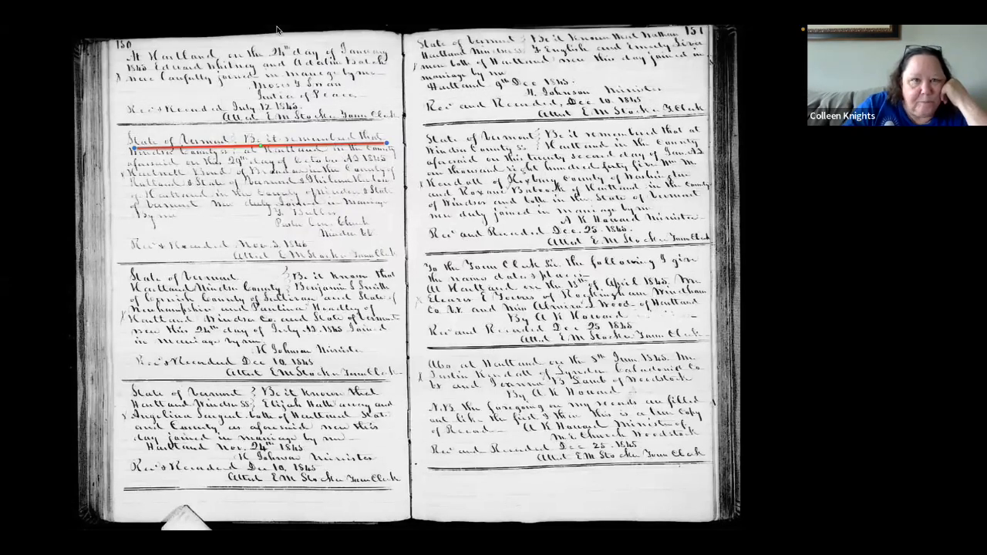
- Add a text box to the image and place it in the blank space near the end of the left page's second entry
{"action": "mouse_move", "coordinate": [278, 29]}
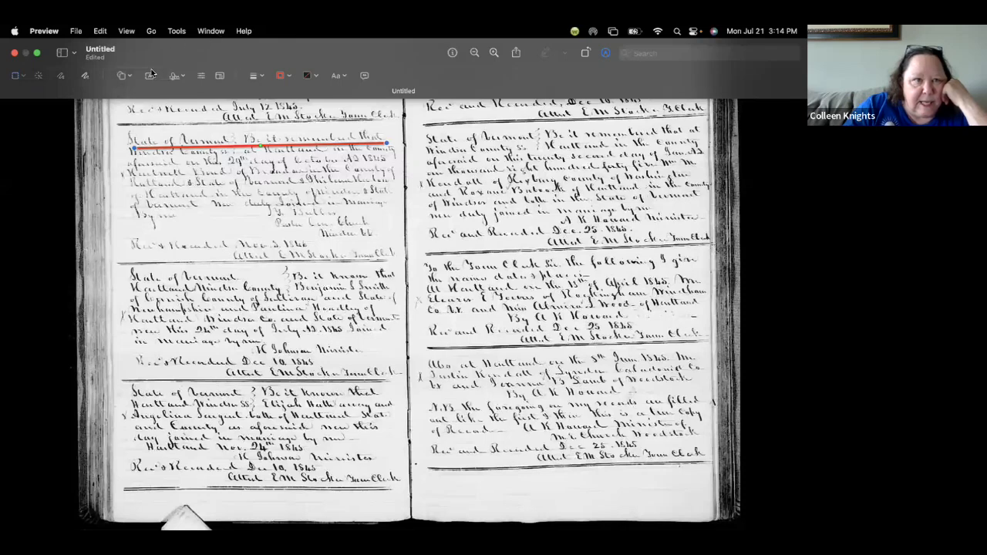
{"action": "left_click", "coordinate": [148, 78]}
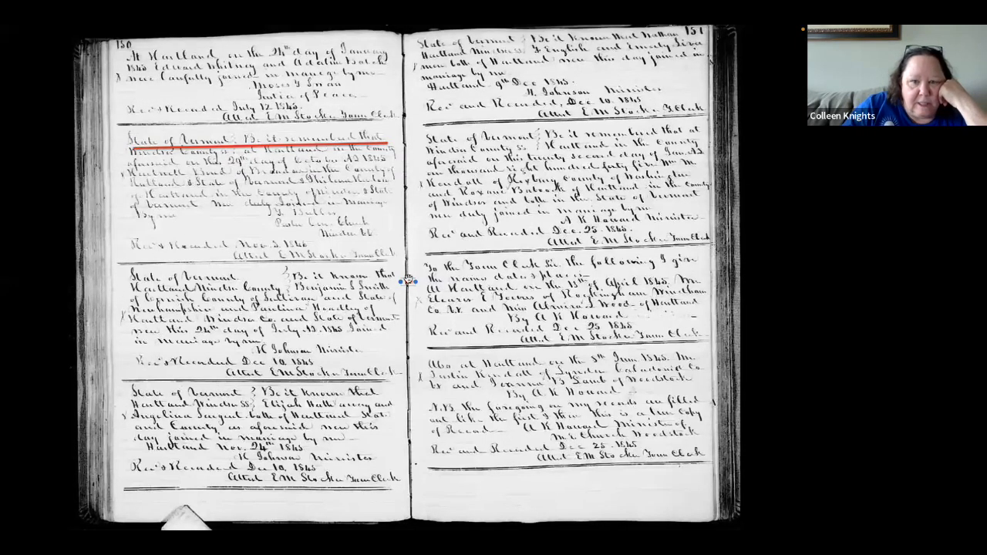
{"action": "left_click_drag", "start_coordinate": [409, 281], "coordinate": [231, 224]}
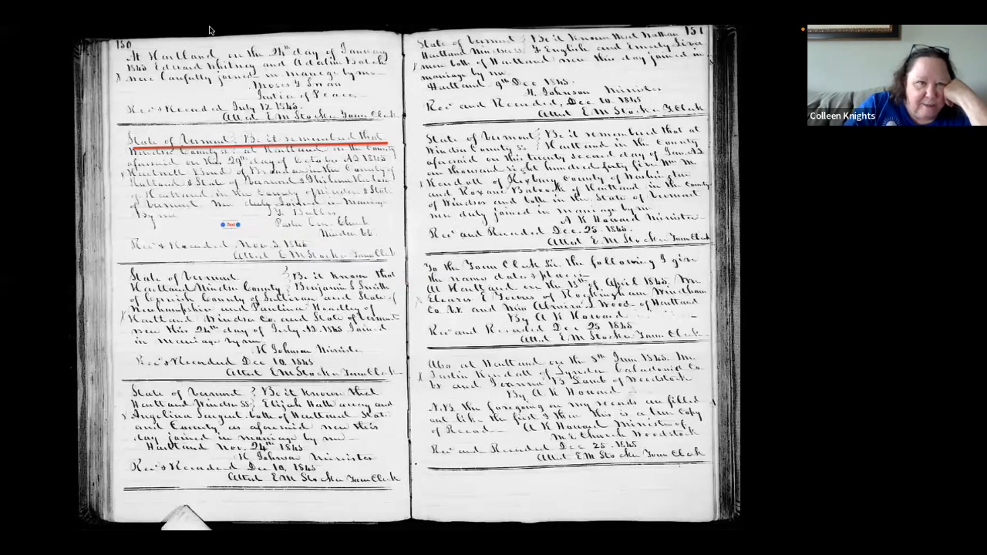
- Increase the text box's font size to 21 pt
{"action": "mouse_move", "coordinate": [182, 33]}
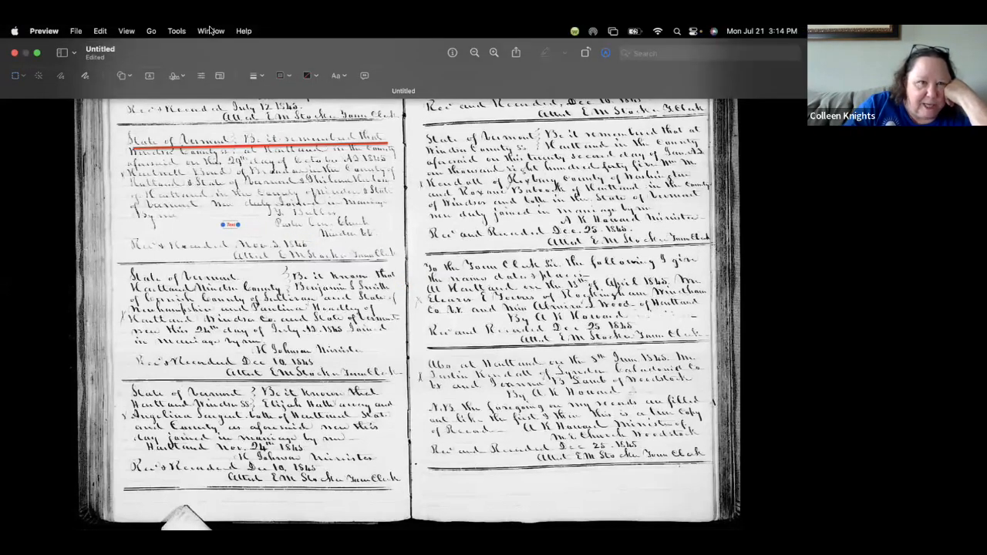
{"action": "left_click", "coordinate": [340, 76]}
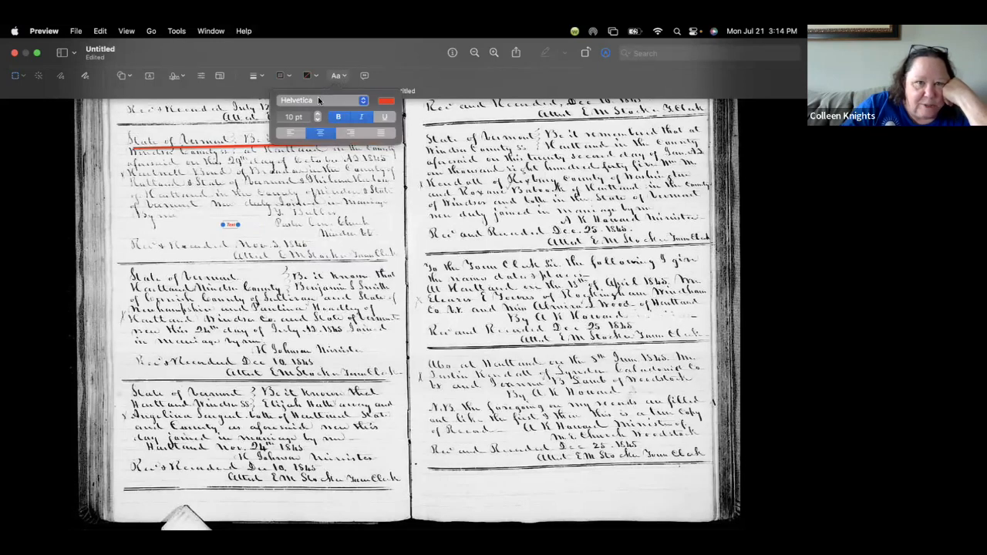
{"action": "left_click", "coordinate": [295, 116]}
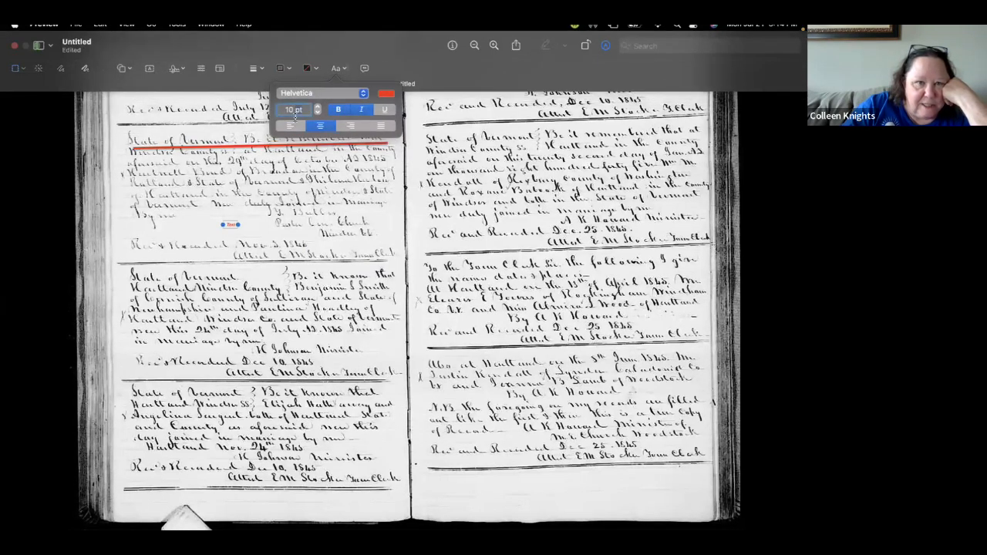
{"action": "left_click", "coordinate": [316, 100]}
{"action": "left_click", "coordinate": [317, 100]}
{"action": "left_click", "coordinate": [317, 100]}
{"action": "left_click", "coordinate": [317, 99]}
{"action": "left_click", "coordinate": [317, 99]}
{"action": "left_click", "coordinate": [317, 100]}
{"action": "left_click", "coordinate": [317, 100]}
{"action": "left_click", "coordinate": [316, 99]}
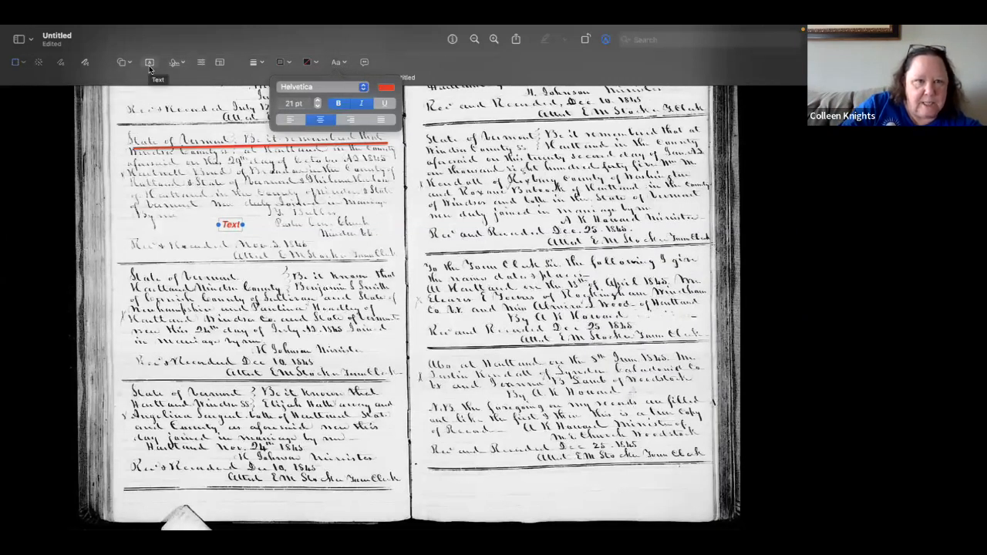
- Replace the text box's placeholder text with "GEN 6"
{"action": "double_click", "coordinate": [231, 224]}
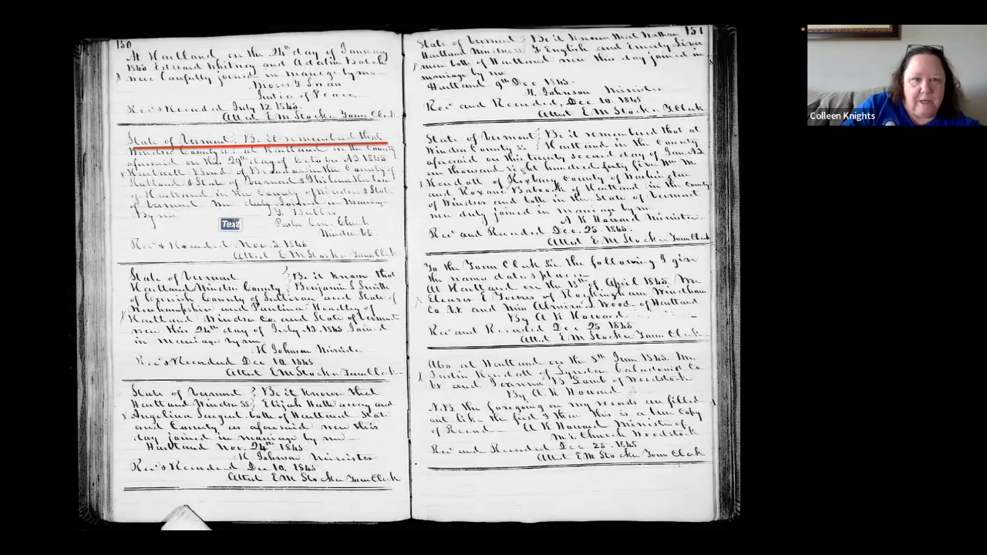
{"action": "type", "text": "GEN"}
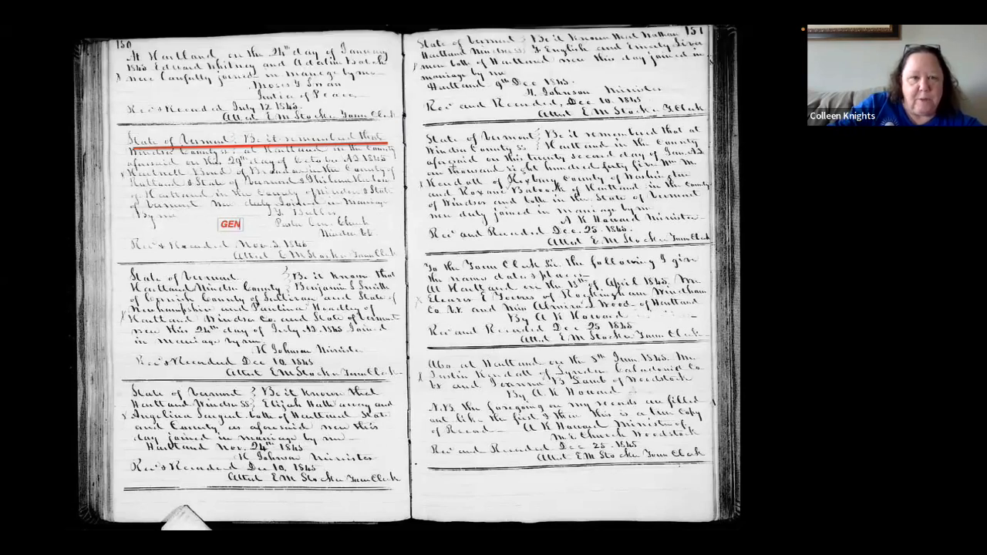
{"action": "type", "text": "6"}
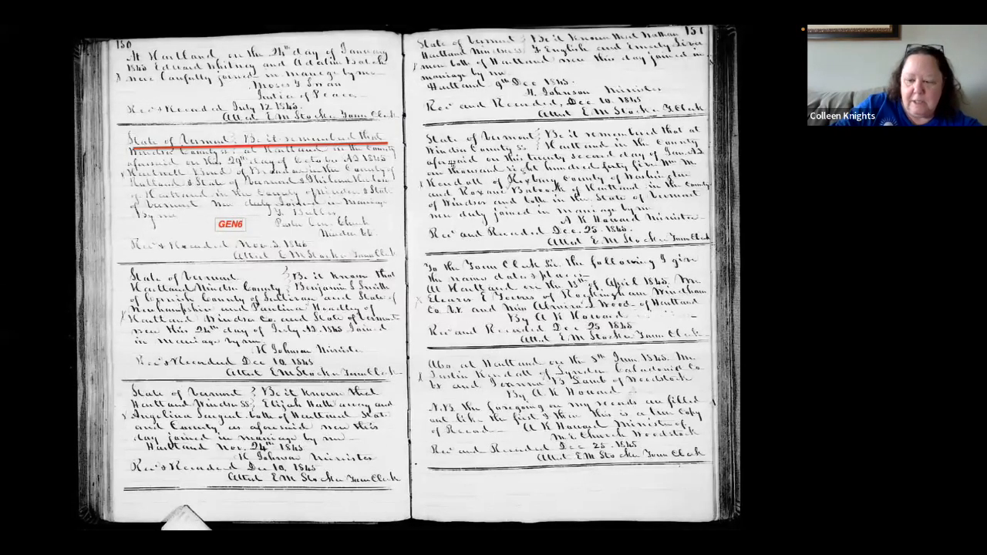
{"action": "left_click", "coordinate": [241, 219]}
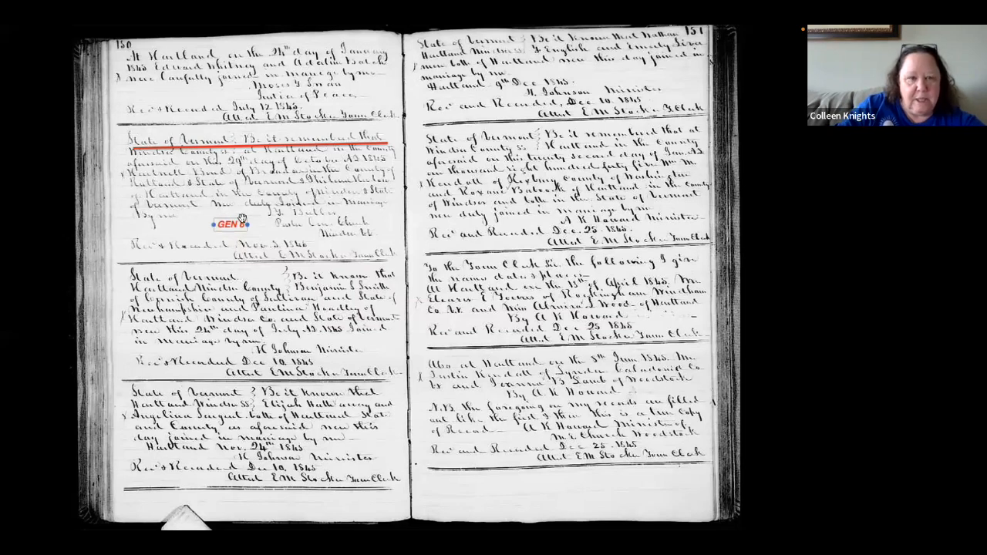
- Switch to the FamilySearch page in Chrome, open the collection's link and copy its title, "Vermont, Town Clerk, Vital and Town Records, 1732-2005"
{"action": "key", "text": "super+Tab"}
{"action": "key", "text": "super+Tab"}
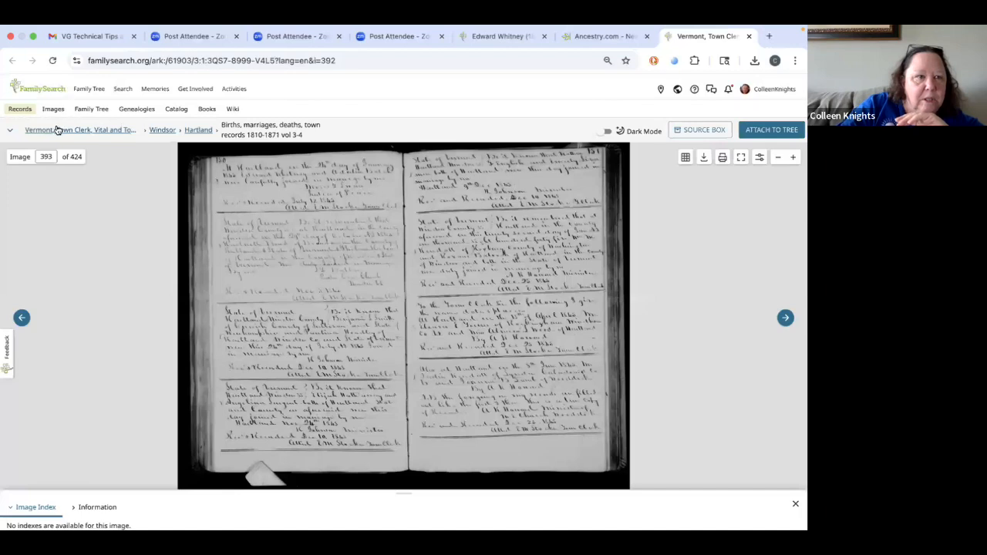
{"action": "right_click", "coordinate": [79, 131]}
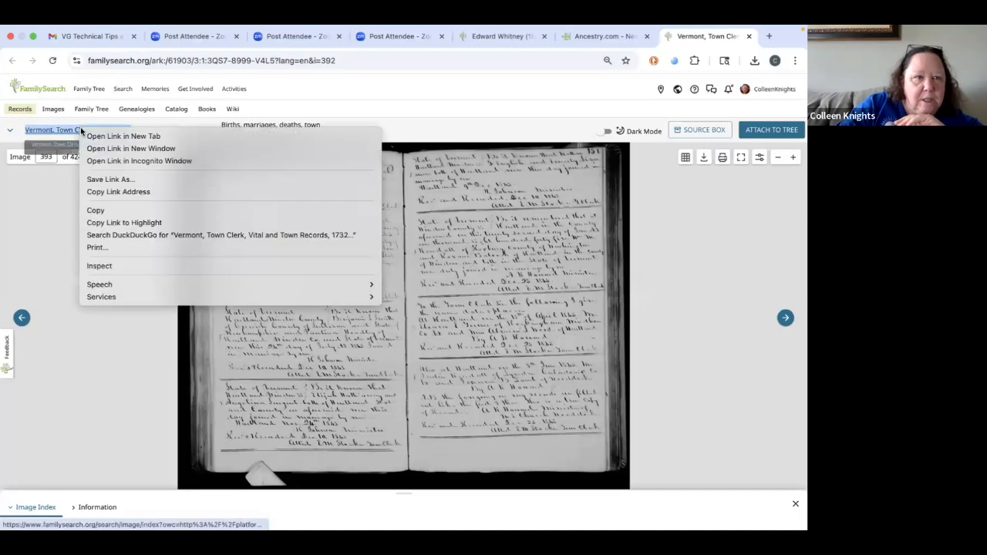
{"action": "left_click", "coordinate": [67, 136]}
{"action": "left_click", "coordinate": [68, 133]}
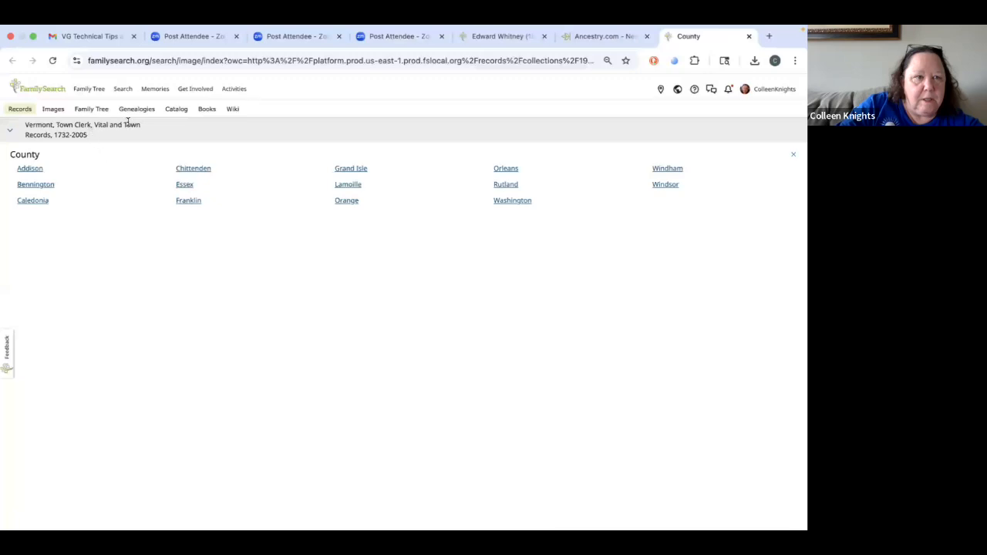
{"action": "left_click_drag", "start_coordinate": [158, 124], "coordinate": [25, 125]}
{"action": "key", "text": "ctrl+c"}
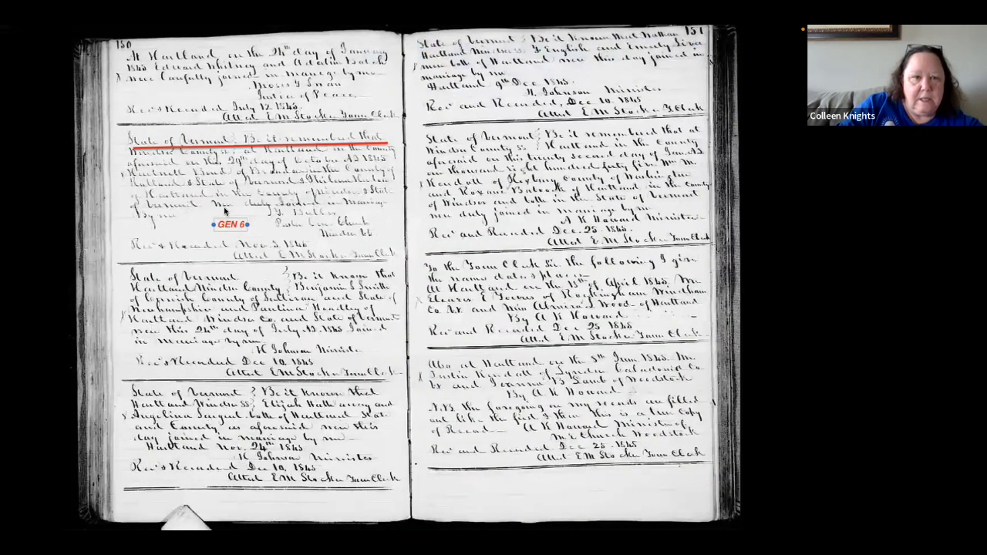
- Return to Preview and replace the "GEN 6" text with the copied collection title, removing the leftover 6
{"action": "double_click", "coordinate": [226, 224]}
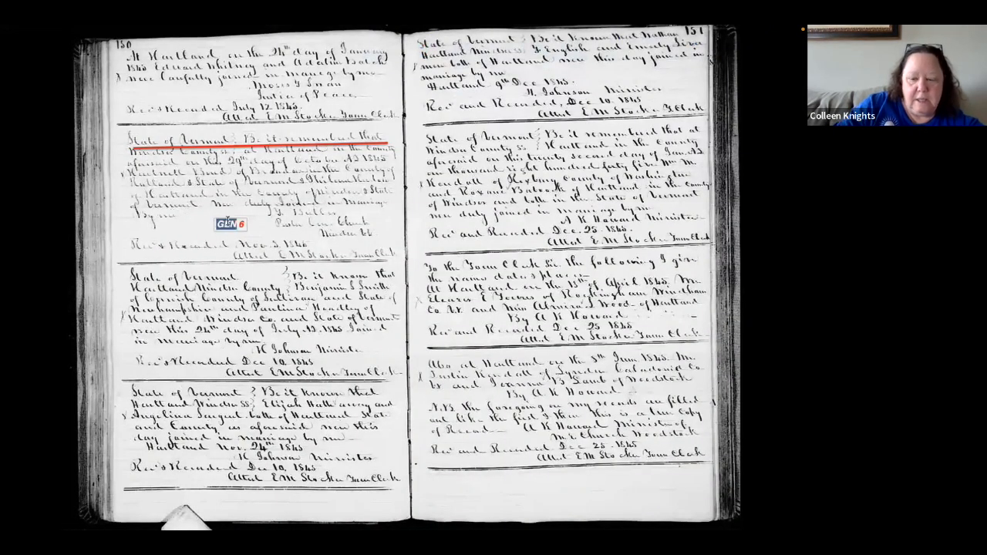
{"action": "key", "text": "ctrl+v"}
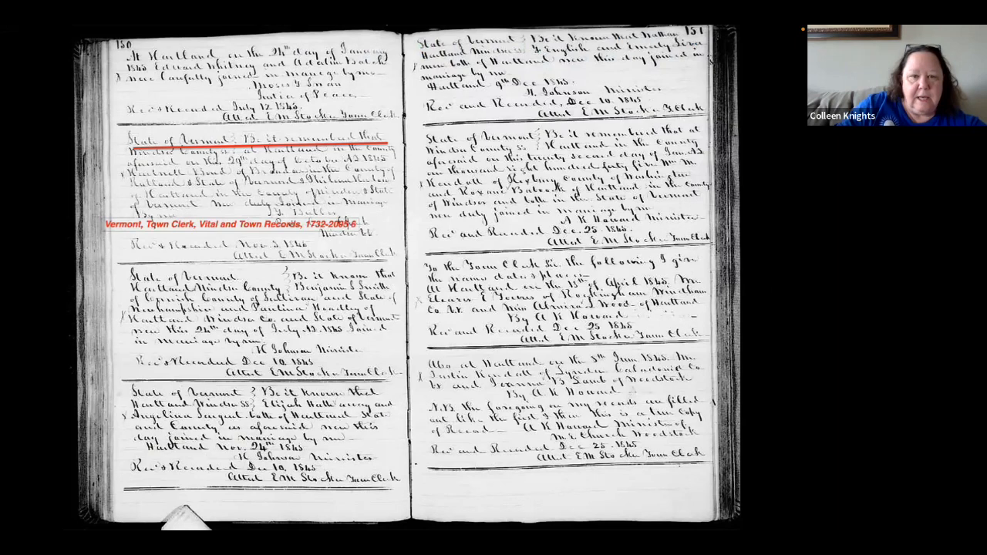
{"action": "key", "text": "Delete"}
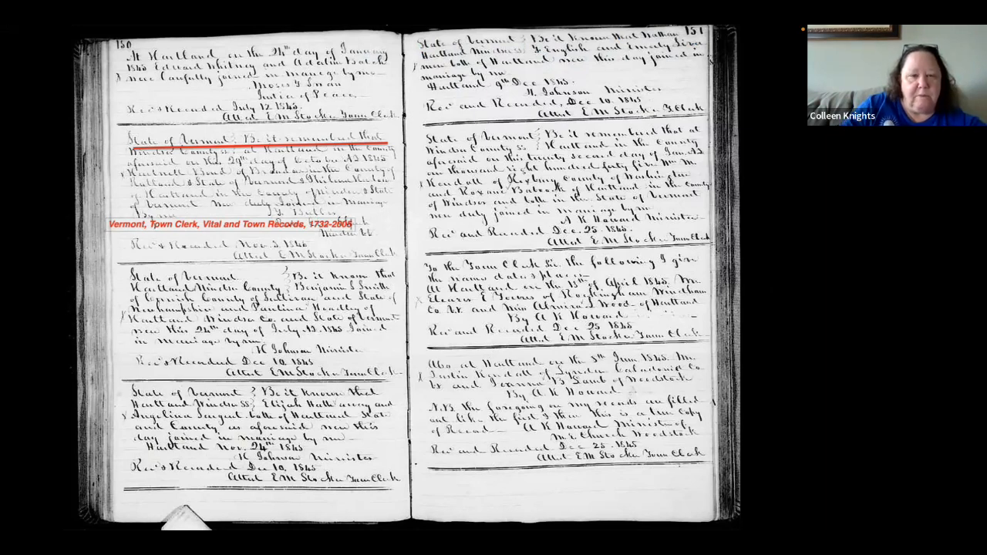
{"action": "key", "text": "super+a"}
{"action": "mouse_move", "coordinate": [324, 30]}
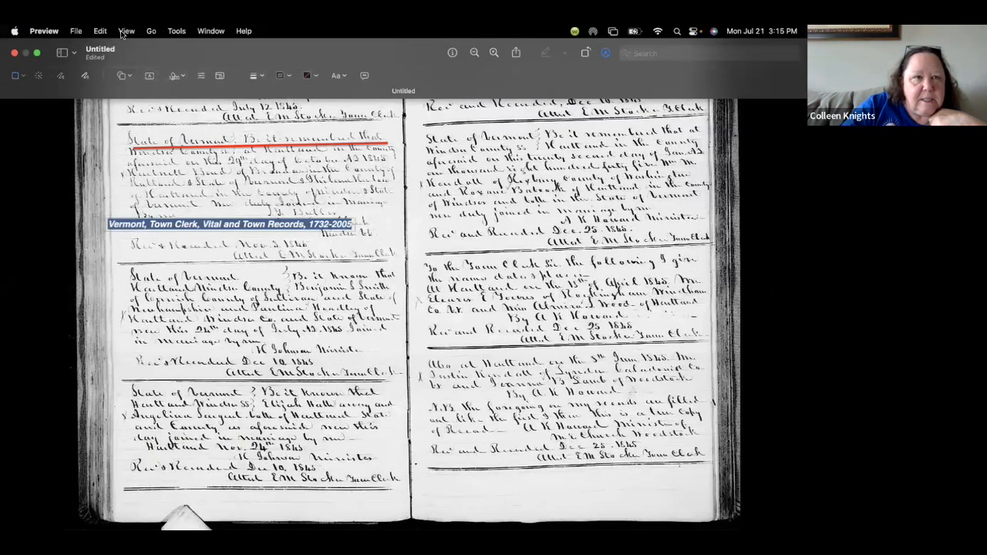
{"action": "left_click", "coordinate": [177, 32]}
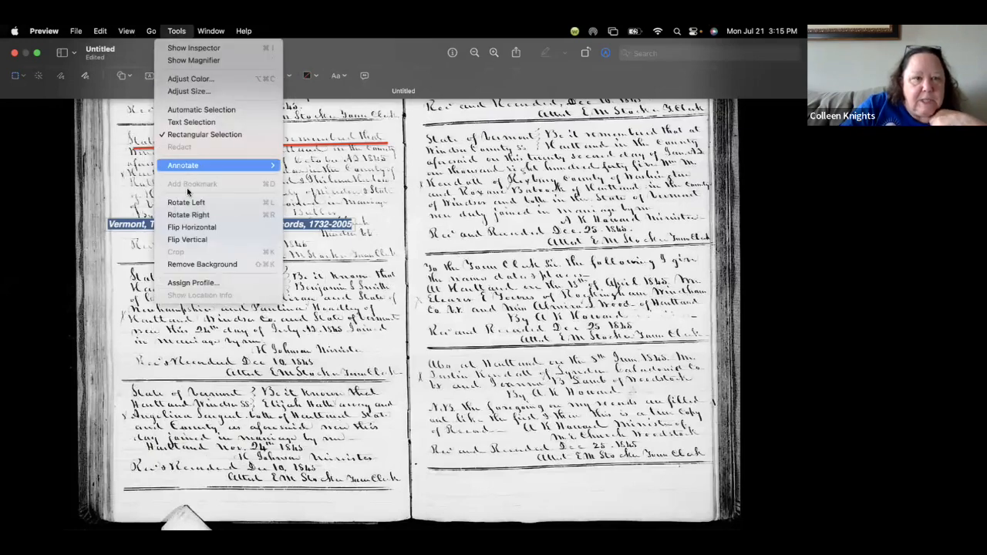
{"action": "left_click", "coordinate": [337, 272]}
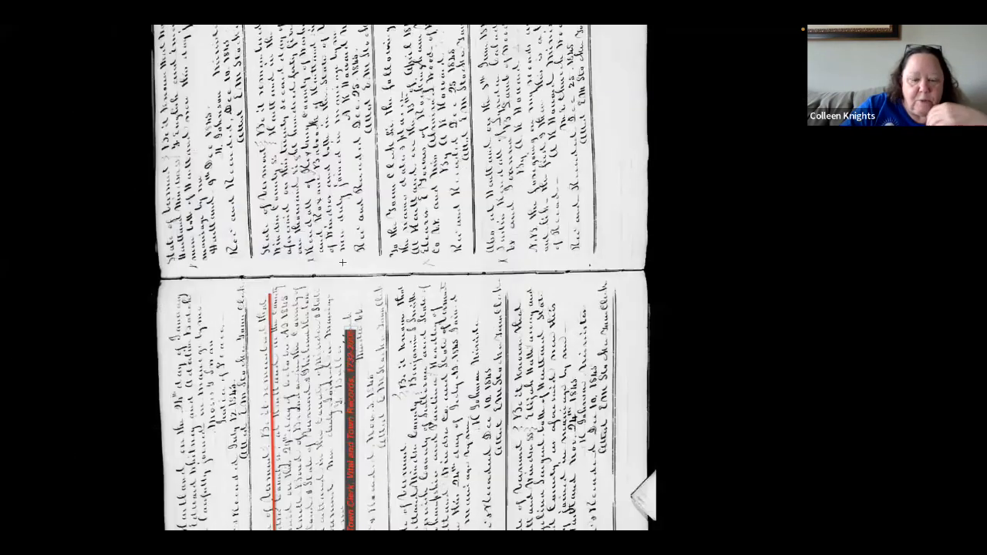
{"action": "key", "text": "super+r"}
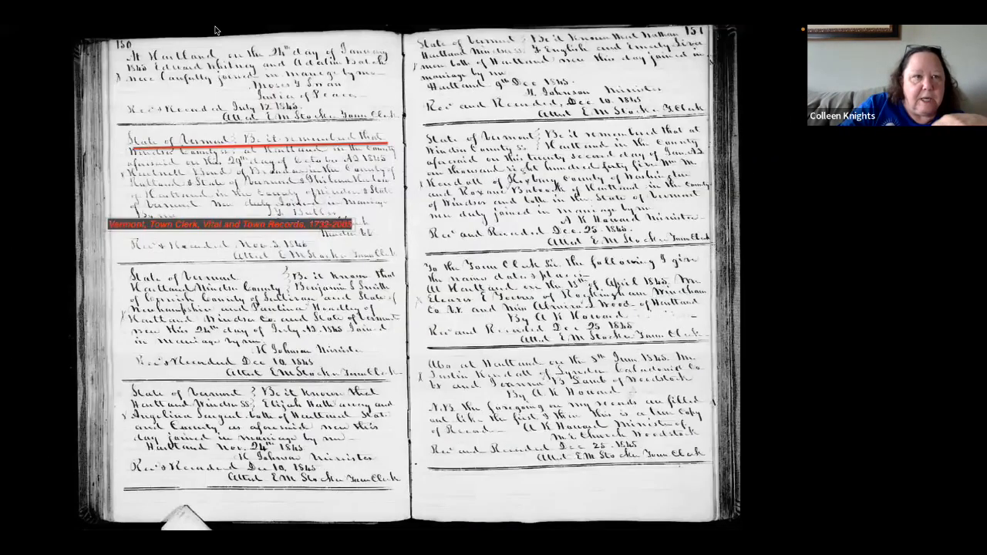
{"action": "left_click", "coordinate": [176, 31]}
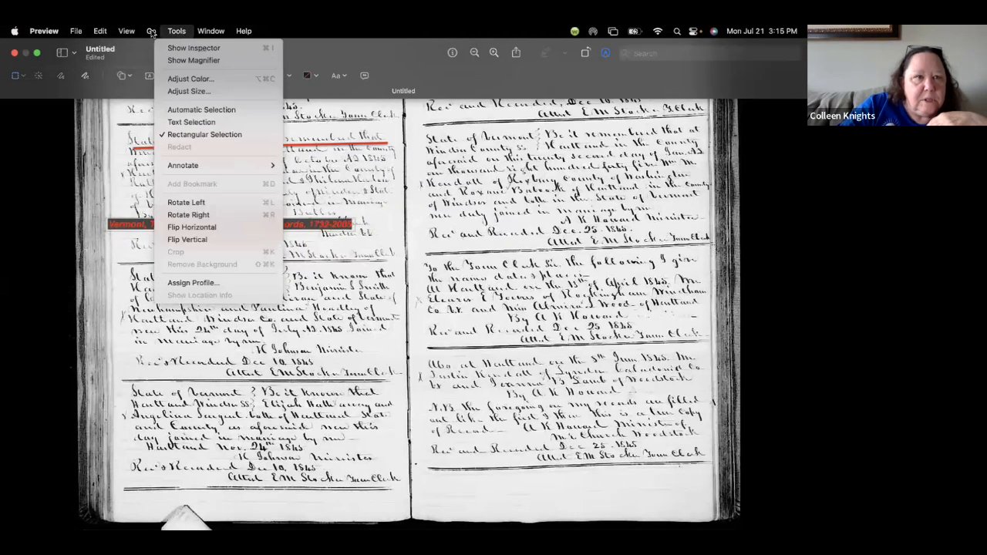
{"action": "mouse_move", "coordinate": [176, 31]}
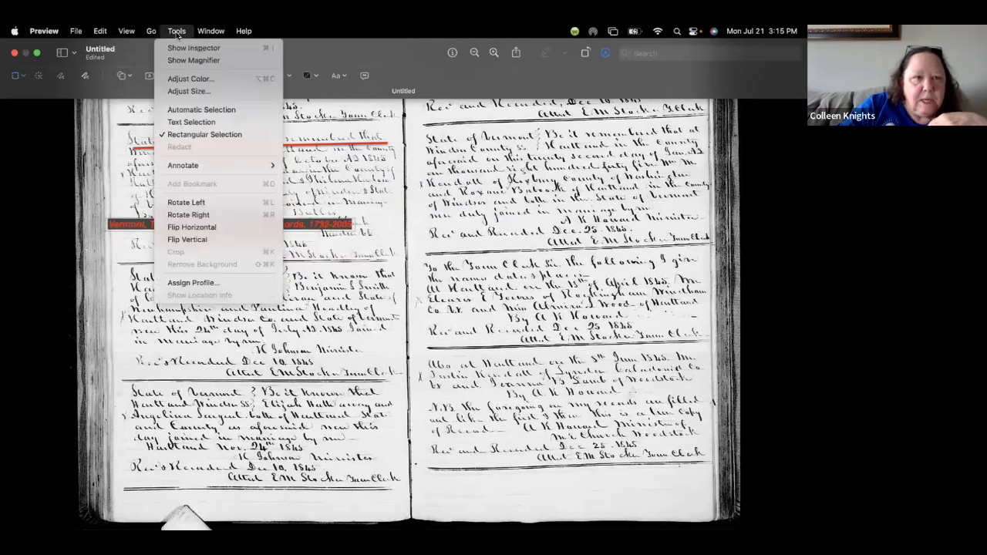
{"action": "mouse_move", "coordinate": [190, 166]}
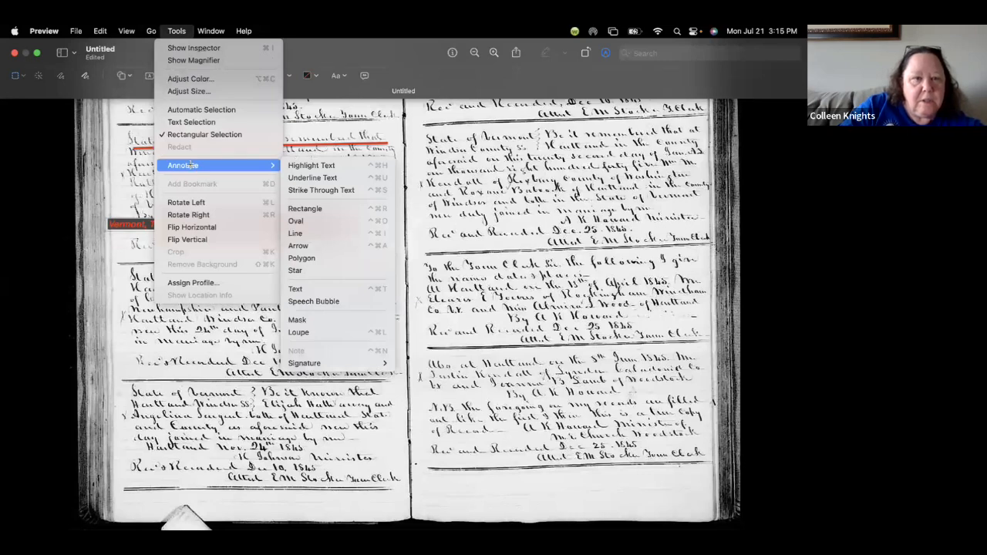
{"action": "left_click", "coordinate": [191, 167]}
{"action": "key", "text": "Escape"}
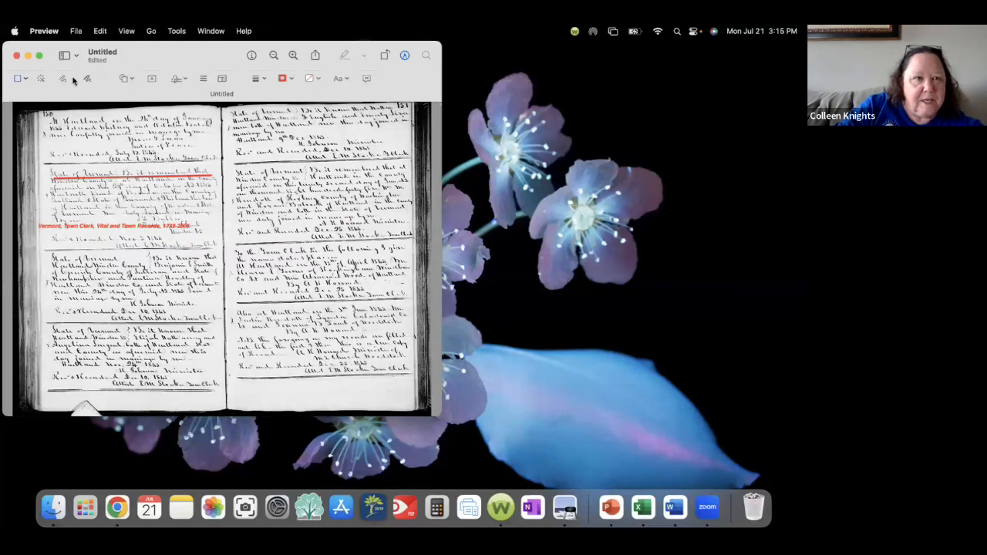
{"action": "left_click", "coordinate": [39, 56]}
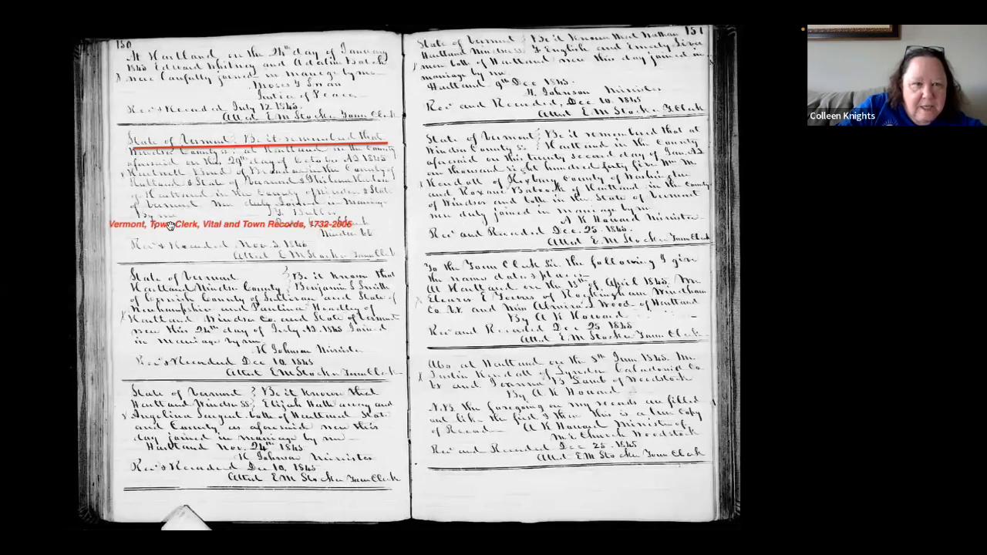
{"action": "key", "text": "Escape"}
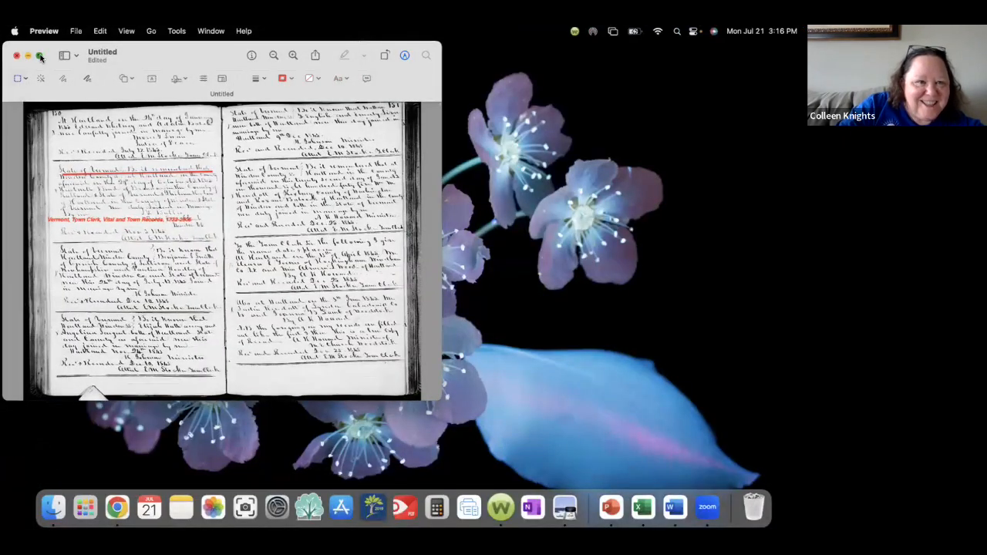
{"action": "key", "text": "ctrl+super+f"}
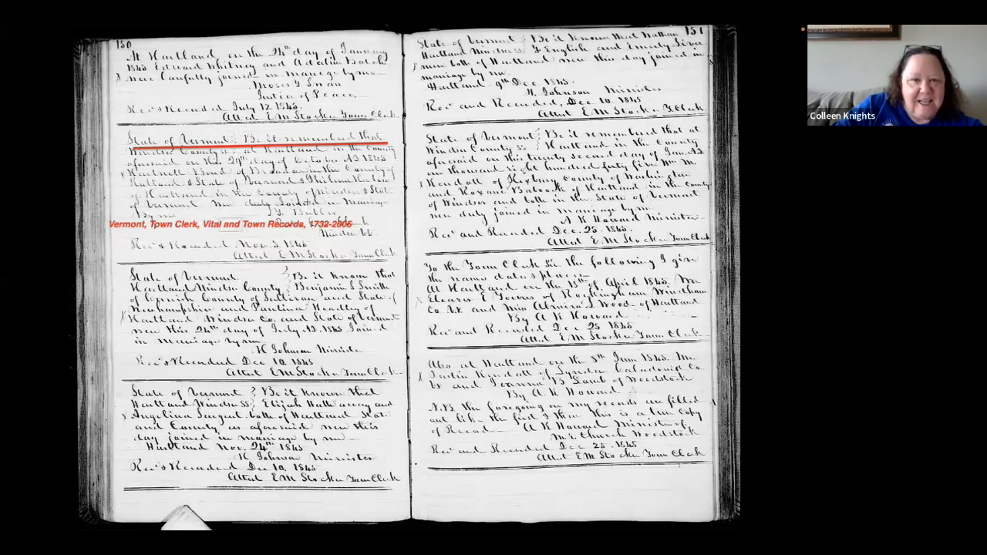
- Undo the last annotation property change and cut the text box with the collection title from the left page
{"action": "key", "text": "Escape"}
{"action": "left_click", "coordinate": [101, 30]}
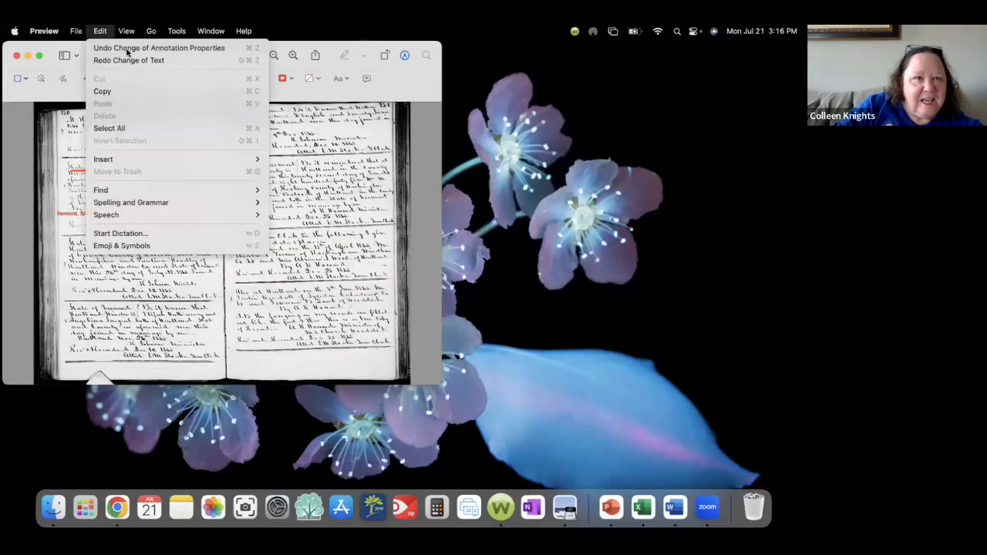
{"action": "left_click", "coordinate": [128, 48]}
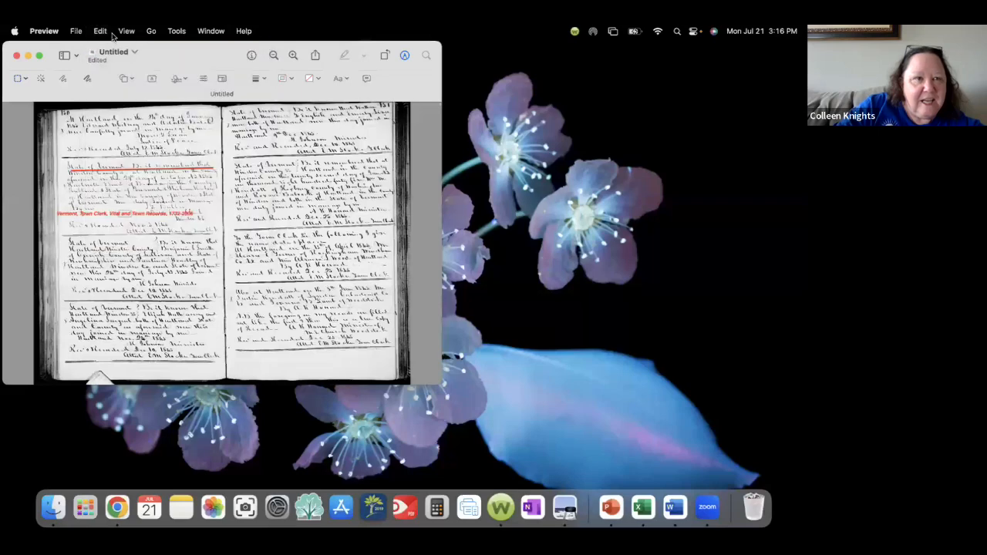
{"action": "left_click", "coordinate": [99, 32]}
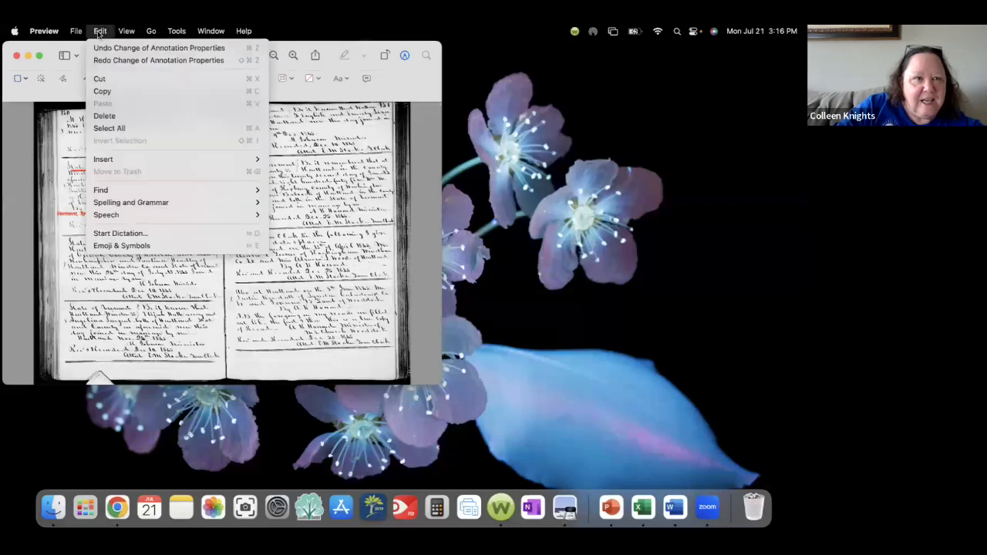
{"action": "left_click", "coordinate": [100, 79]}
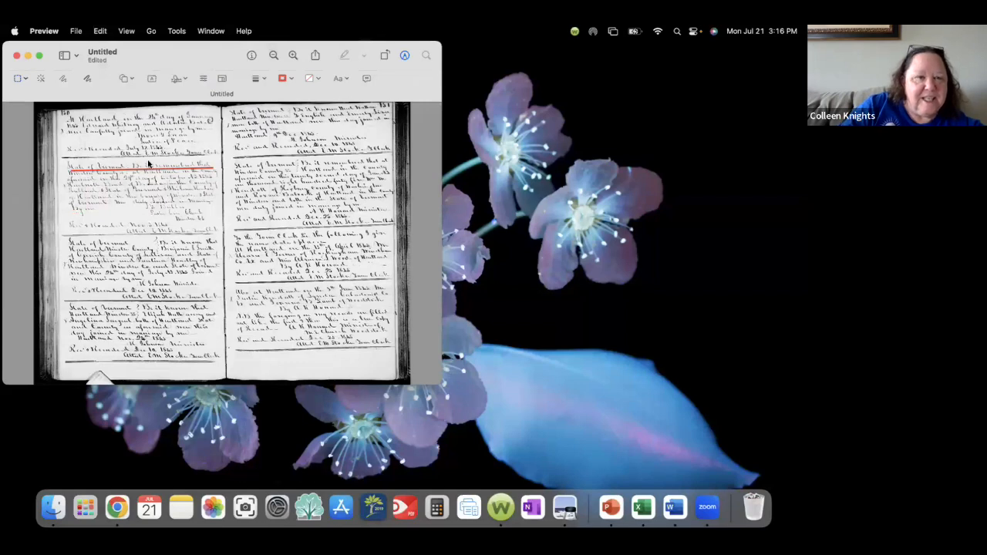
- Add a new text box to the image and widen it across part of the right page's third entry
{"action": "left_click", "coordinate": [153, 80]}
{"action": "double_click", "coordinate": [227, 246]}
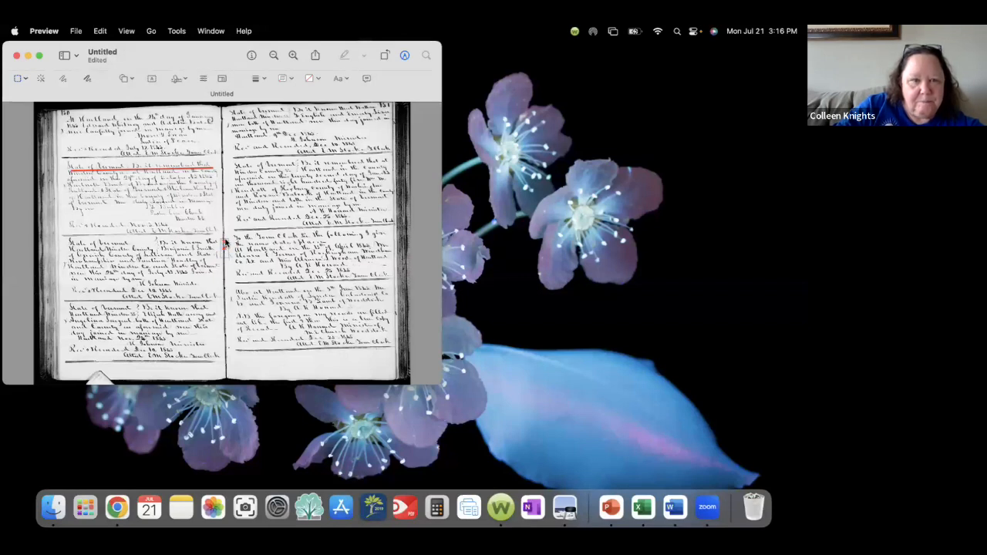
{"action": "left_click", "coordinate": [240, 245]}
{"action": "left_click", "coordinate": [226, 245]}
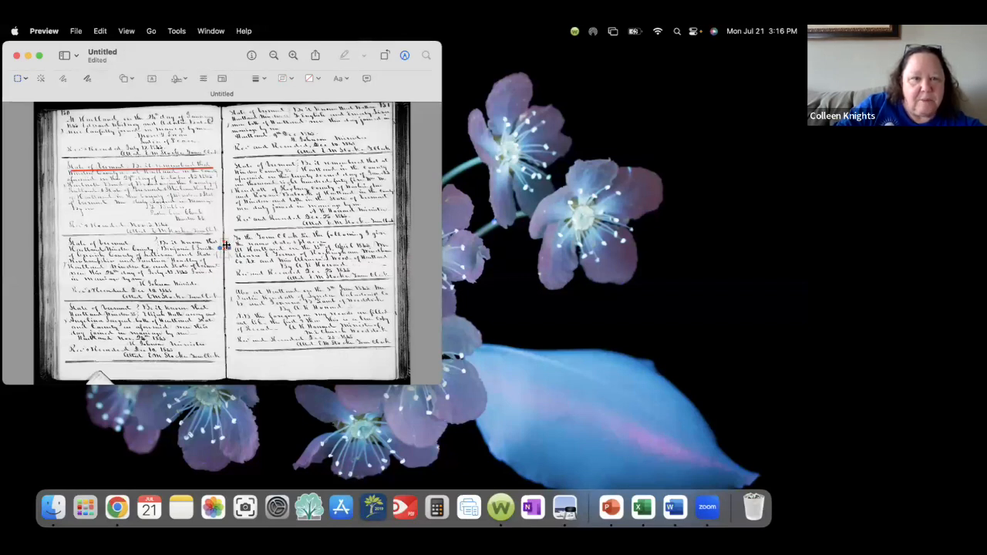
{"action": "left_click_drag", "start_coordinate": [230, 248], "coordinate": [313, 247]}
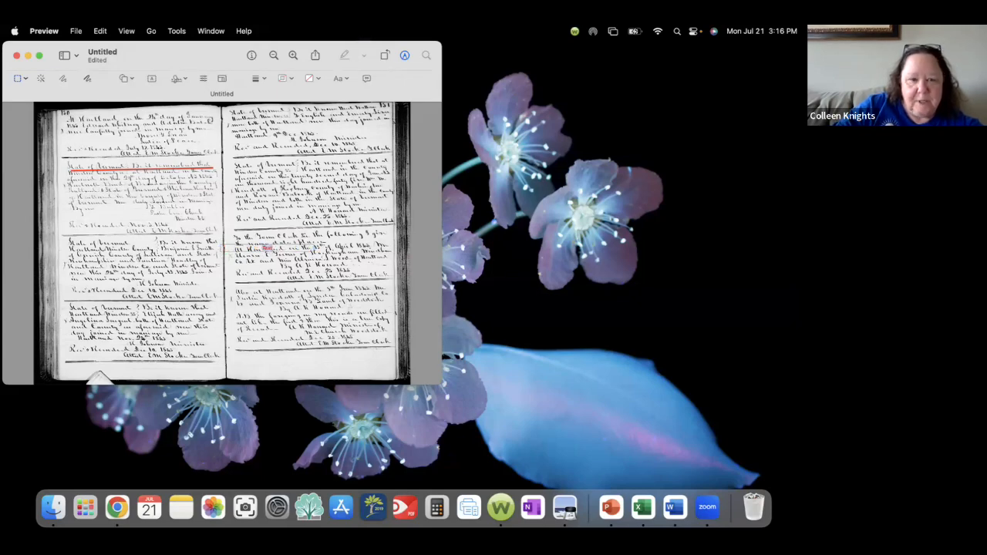
{"action": "left_click", "coordinate": [40, 57]}
- Copy "Vermont, Town Clerk, Vital and Town Records, 1732-2005" from FamilySearch in Chrome and paste it into the new Preview text box
{"action": "key", "text": "super+Tab"}
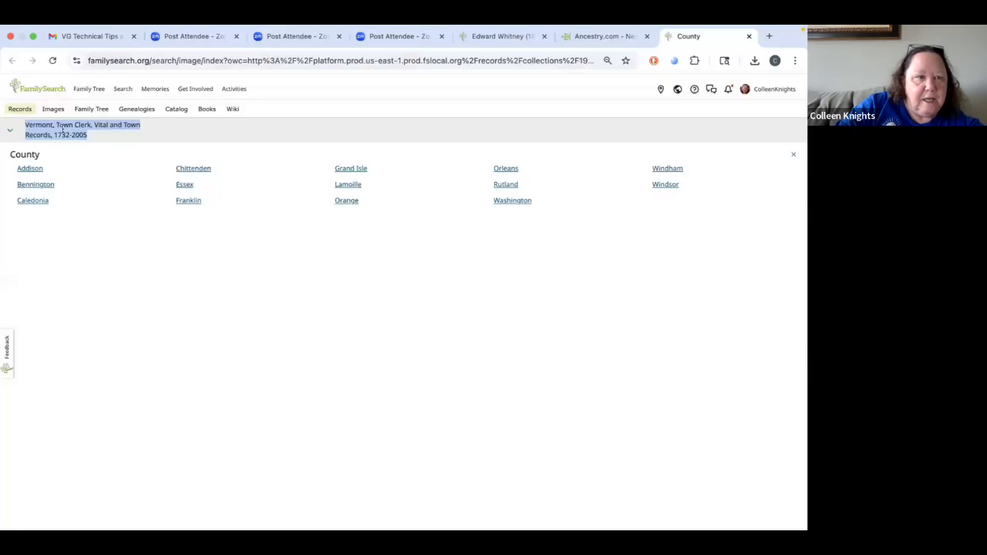
{"action": "right_click", "coordinate": [64, 130]}
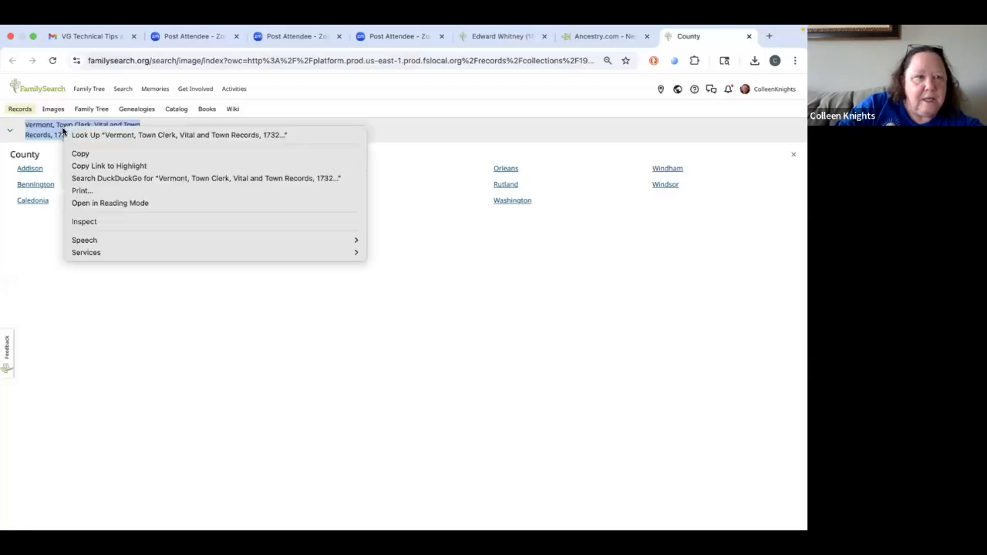
{"action": "left_click", "coordinate": [101, 154]}
{"action": "key", "text": "super+Tab"}
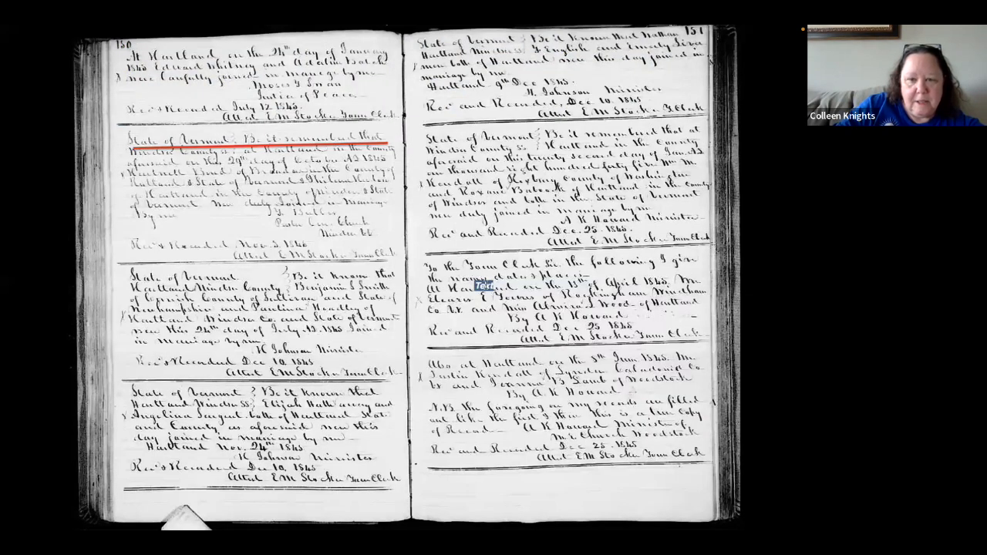
{"action": "key", "text": "super+v"}
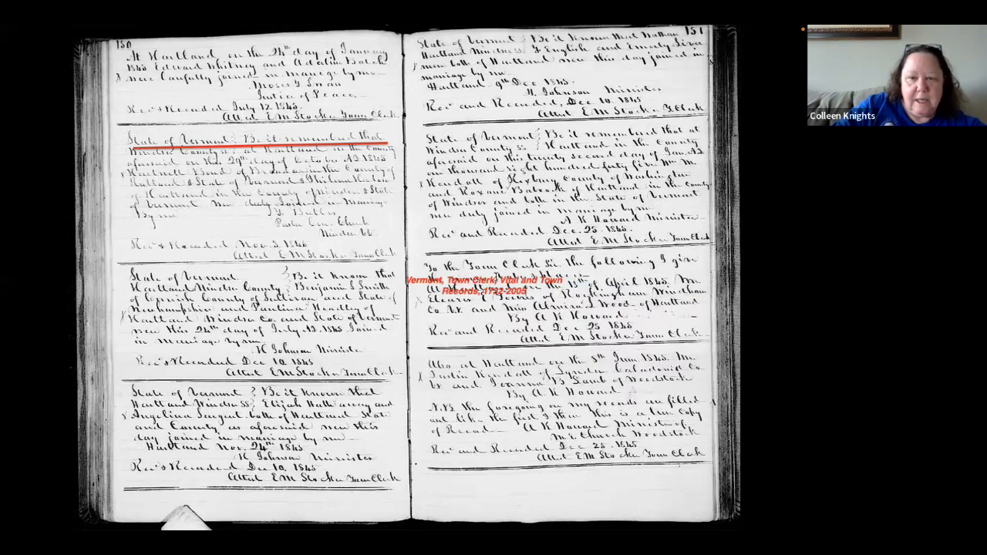
{"action": "key", "text": "Escape"}
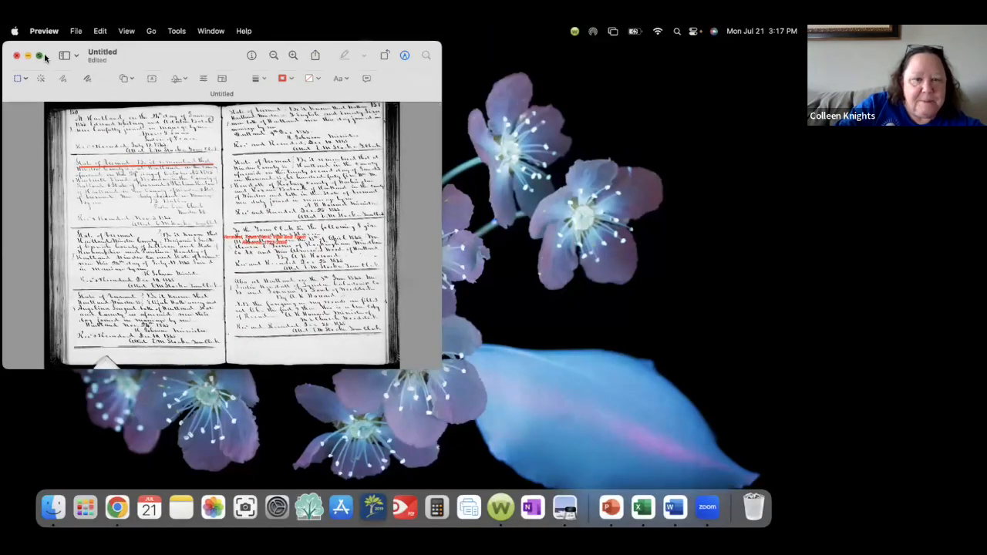
{"action": "left_click", "coordinate": [40, 55]}
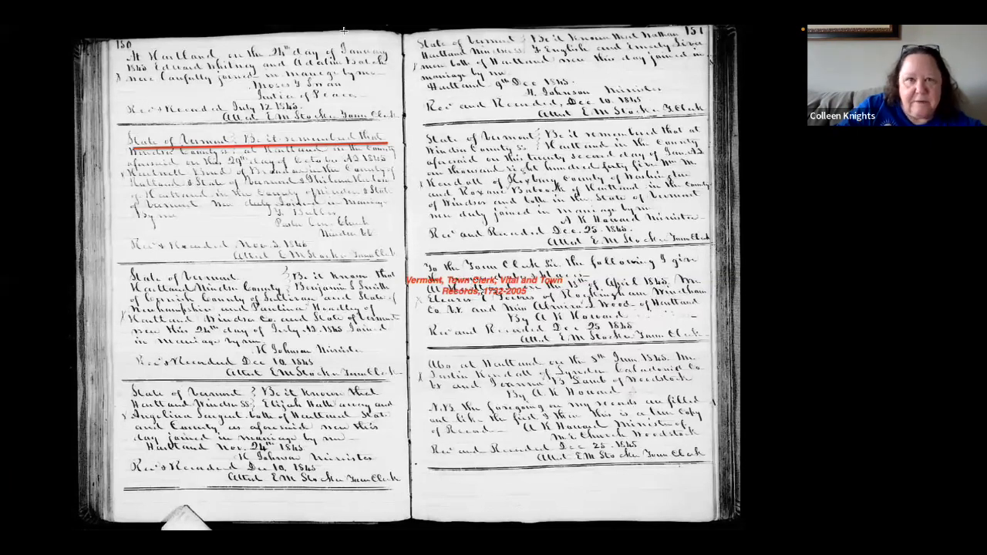
- Add another text annotation to the Hartland record image
{"action": "mouse_move", "coordinate": [115, 33]}
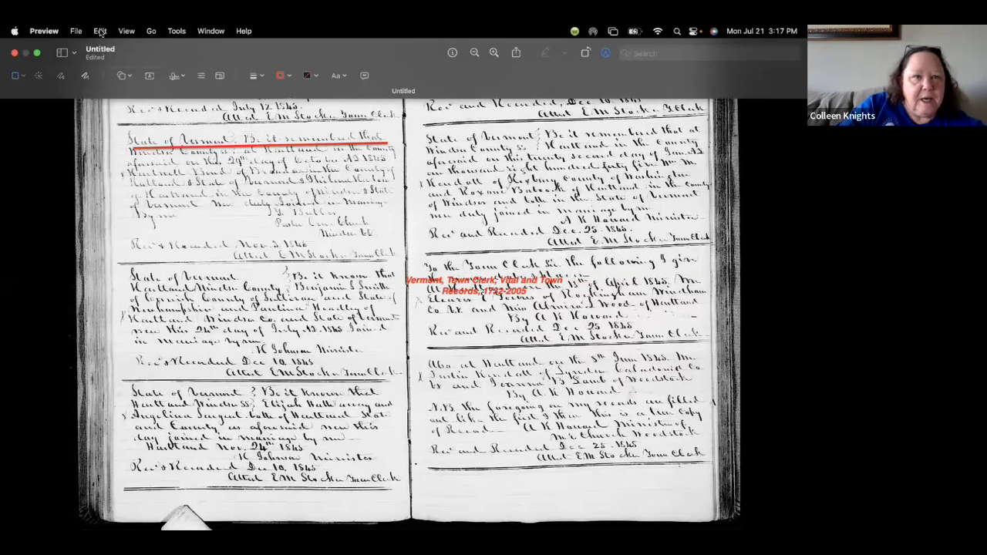
{"action": "left_click", "coordinate": [100, 32]}
{"action": "mouse_move", "coordinate": [125, 33]}
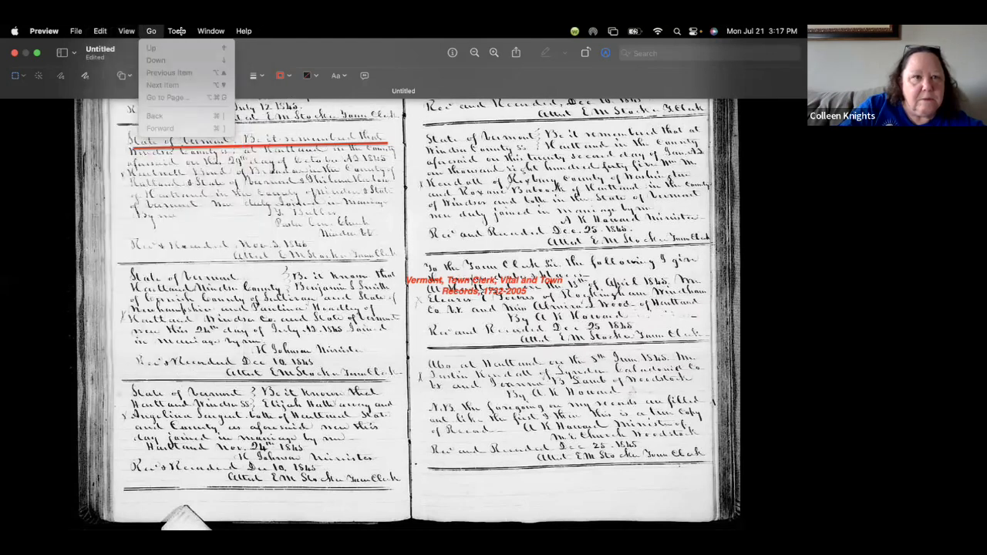
{"action": "mouse_move", "coordinate": [177, 32]}
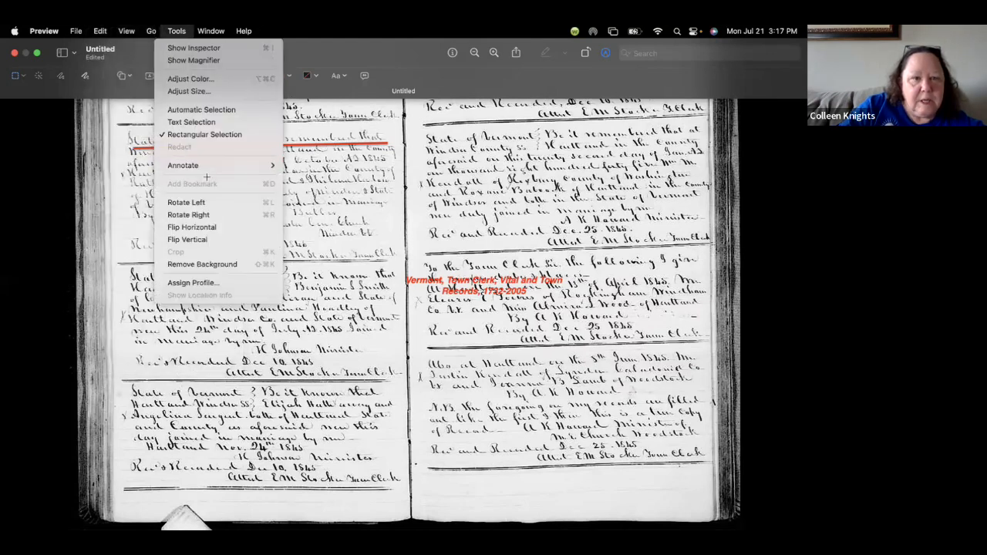
{"action": "mouse_move", "coordinate": [206, 168]}
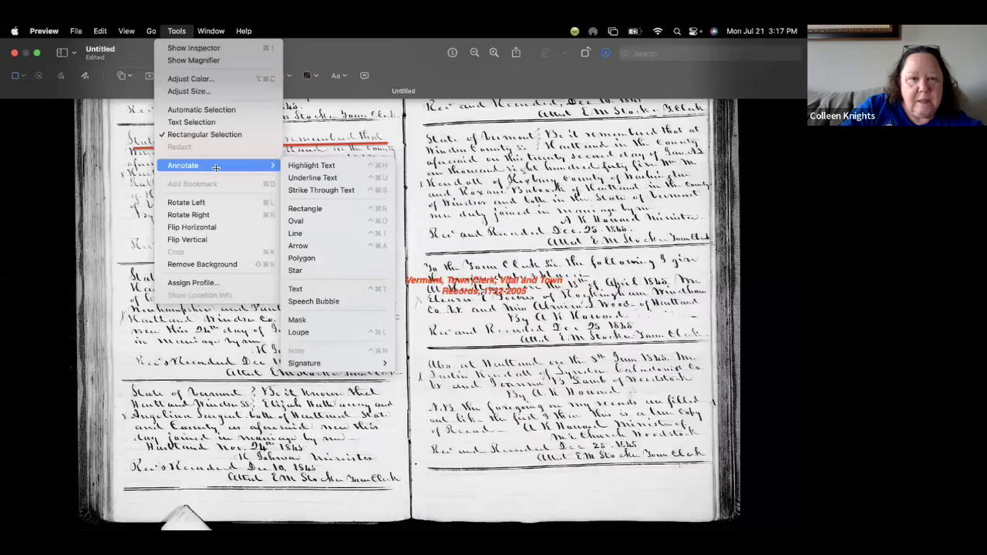
{"action": "left_click", "coordinate": [319, 287]}
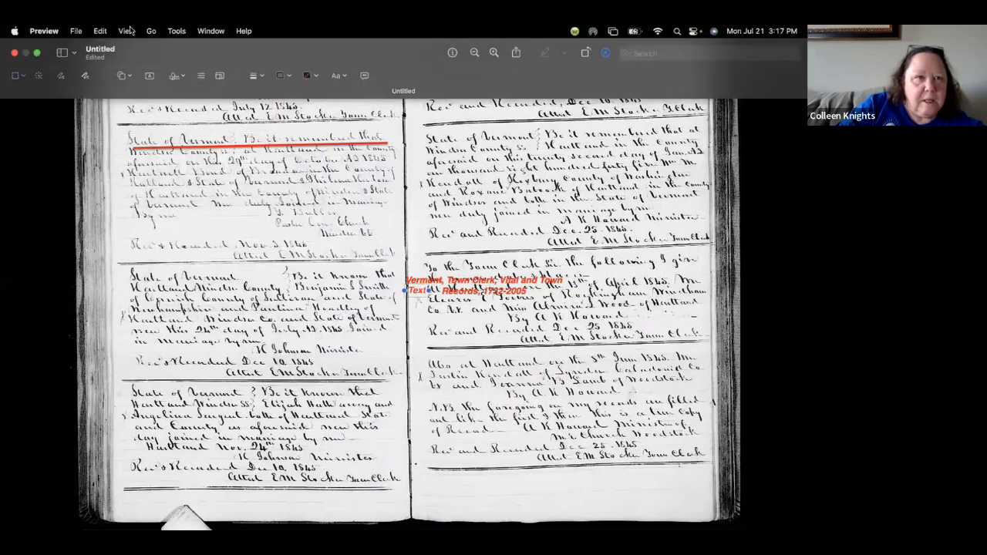
- Rotate the record image left, return it to its upright orientation, and restore the full-screen view
{"action": "left_click", "coordinate": [103, 34]}
{"action": "mouse_move", "coordinate": [125, 32]}
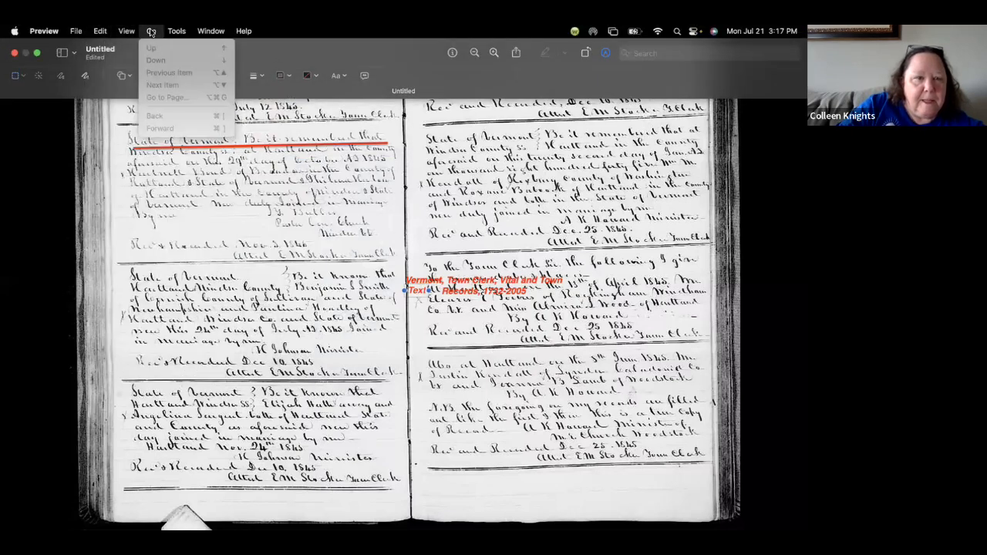
{"action": "mouse_move", "coordinate": [177, 34]}
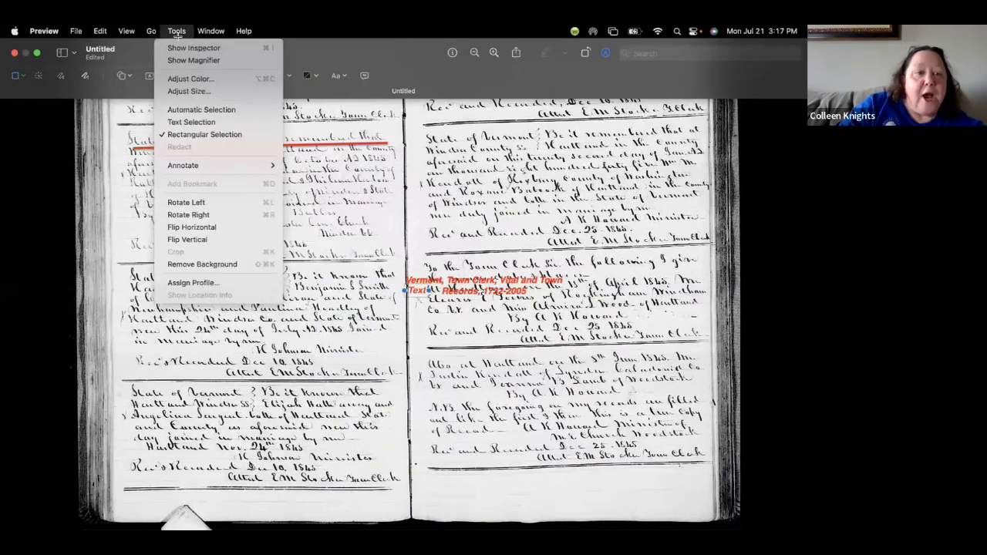
{"action": "left_click", "coordinate": [193, 202]}
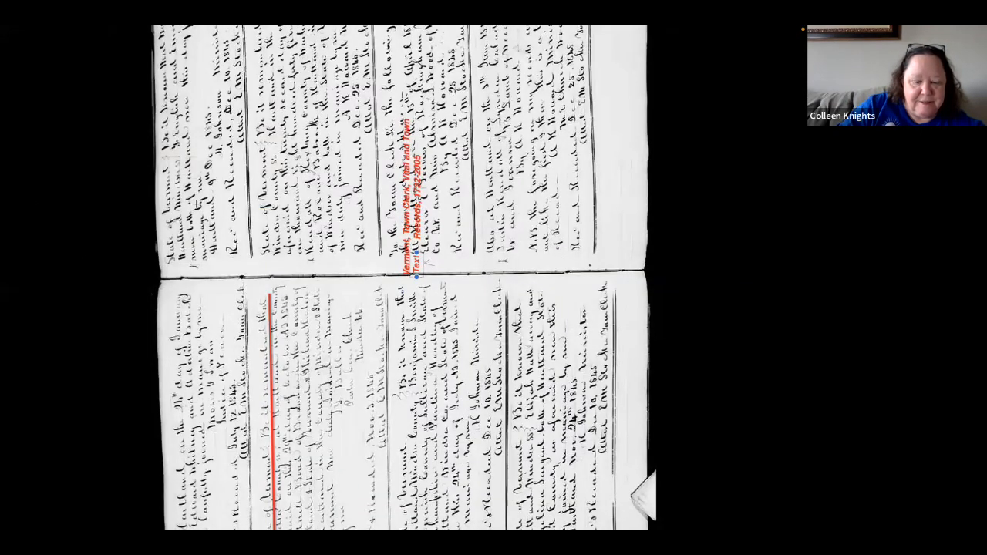
{"action": "key", "text": "super+r"}
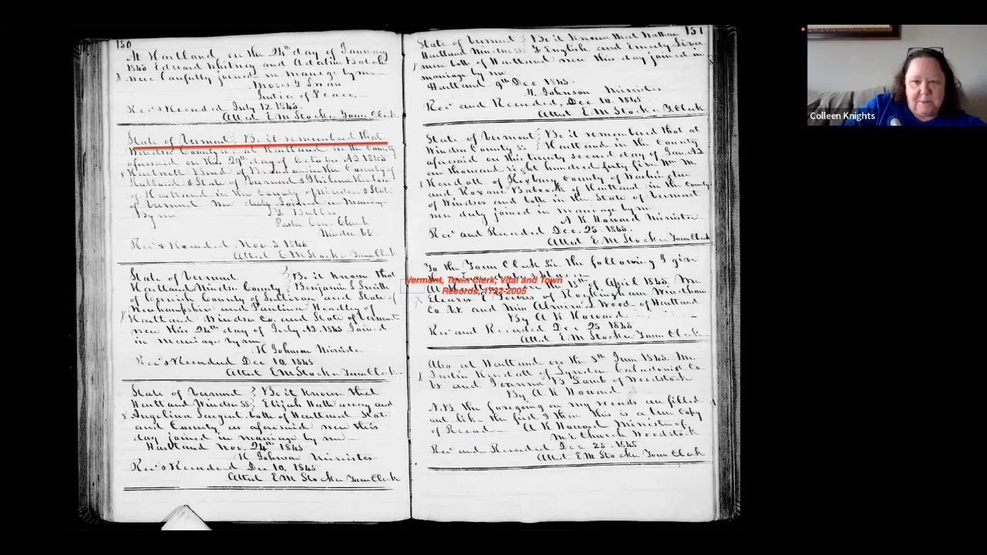
{"action": "key", "text": "Escape"}
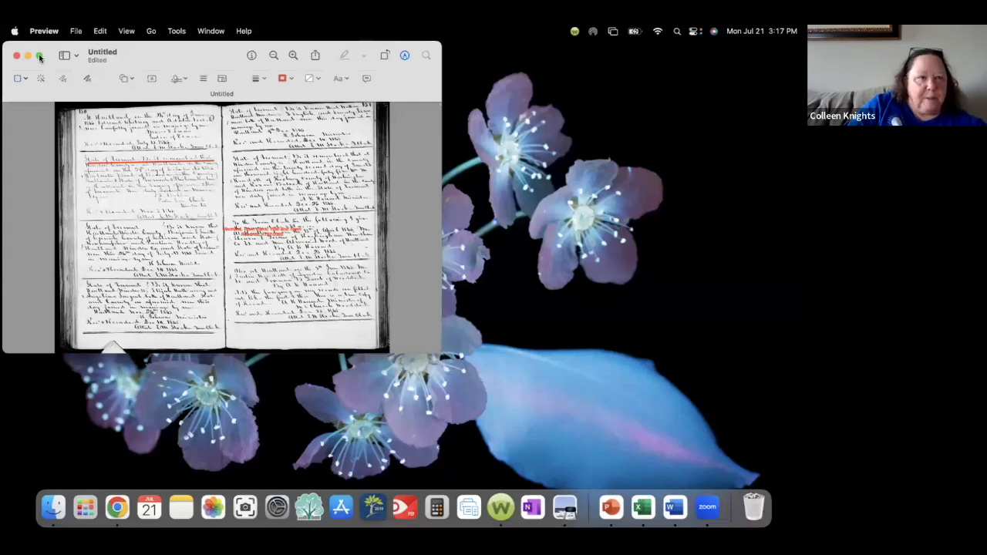
{"action": "left_click", "coordinate": [39, 56]}
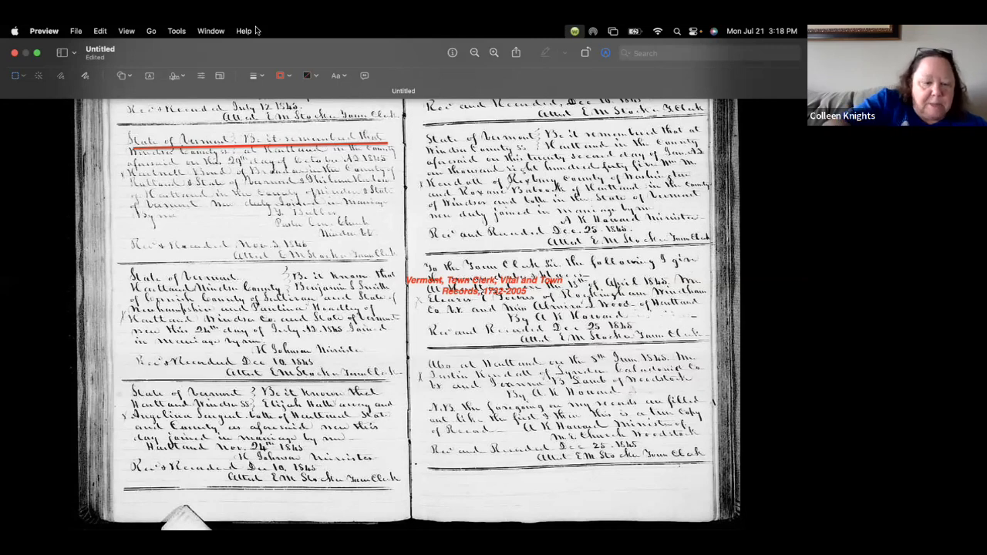
- Switch to the Ancestry page in Chrome, capture the whole register of deaths of officers and enlisted men, and show the capture full screen in Preview
{"action": "key", "text": "super+Tab"}
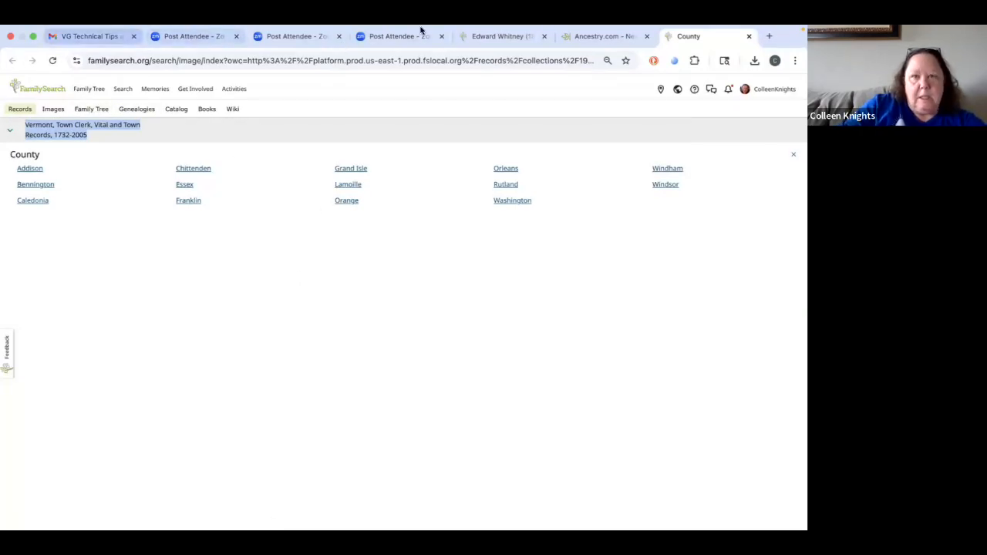
{"action": "left_click", "coordinate": [615, 36]}
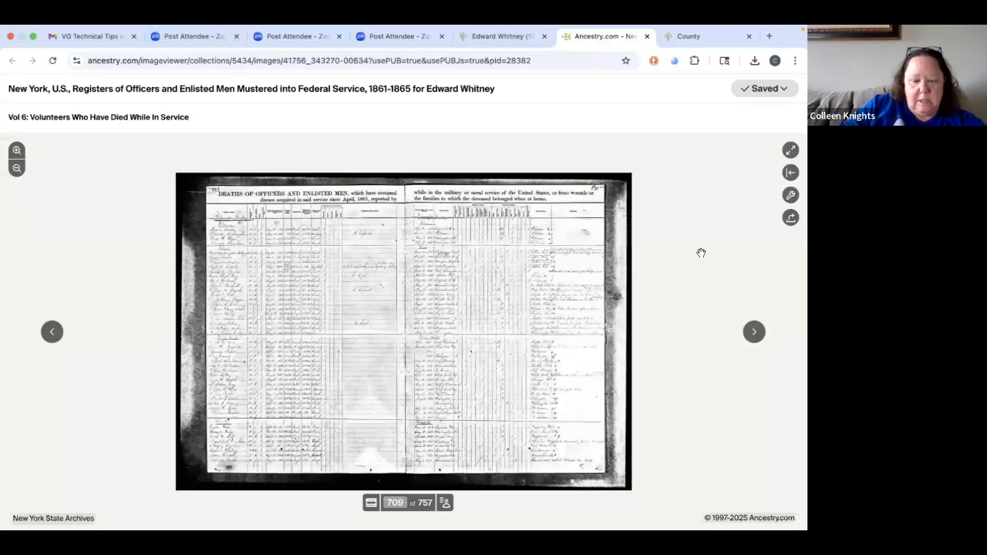
{"action": "key", "text": "super+shift+4"}
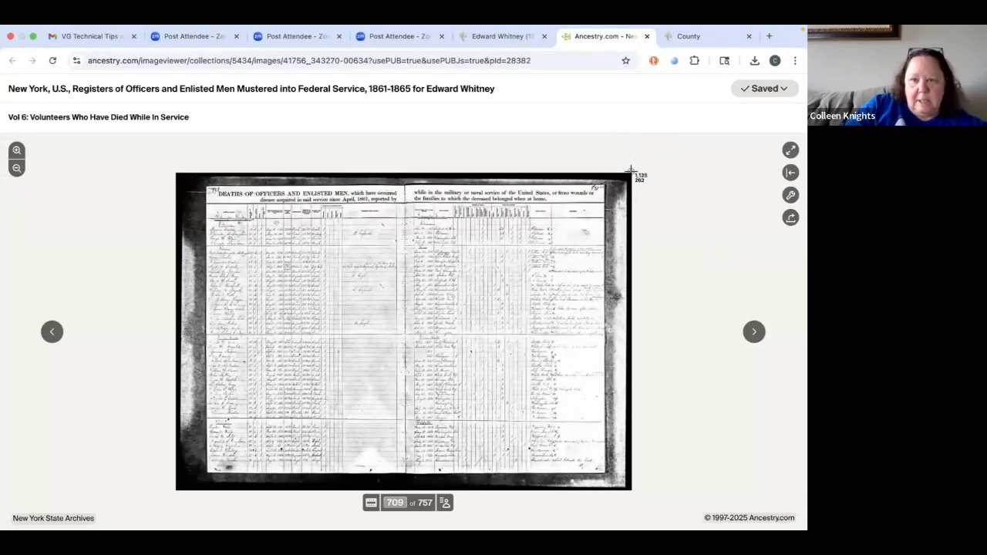
{"action": "left_click_drag", "start_coordinate": [630, 170], "coordinate": [174, 492]}
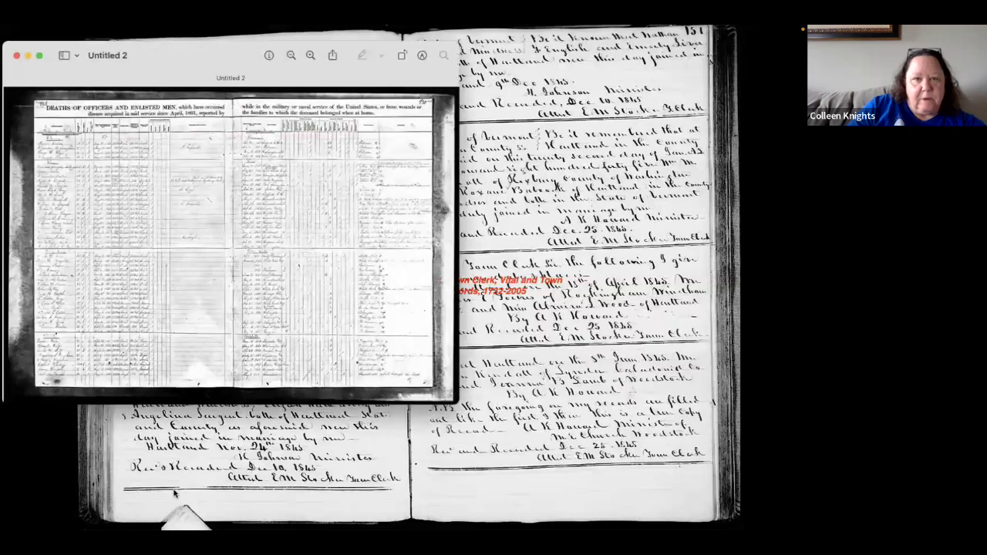
{"action": "left_click", "coordinate": [39, 55]}
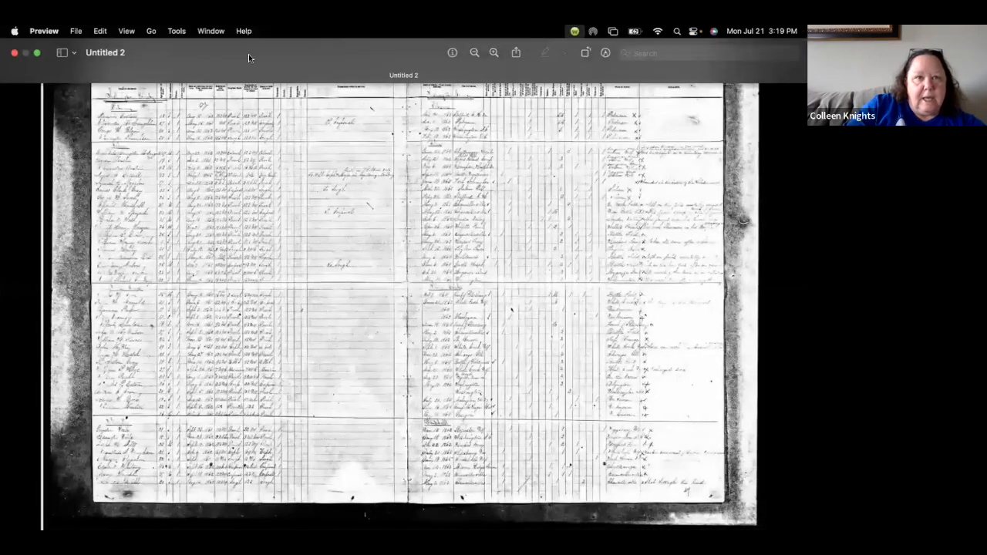
{"action": "left_click", "coordinate": [176, 31]}
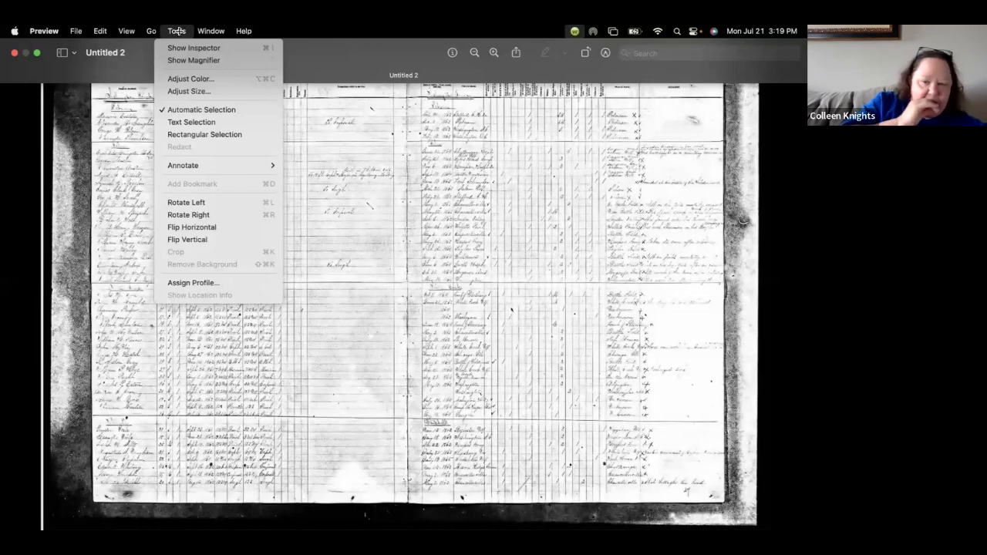
{"action": "left_click", "coordinate": [177, 32]}
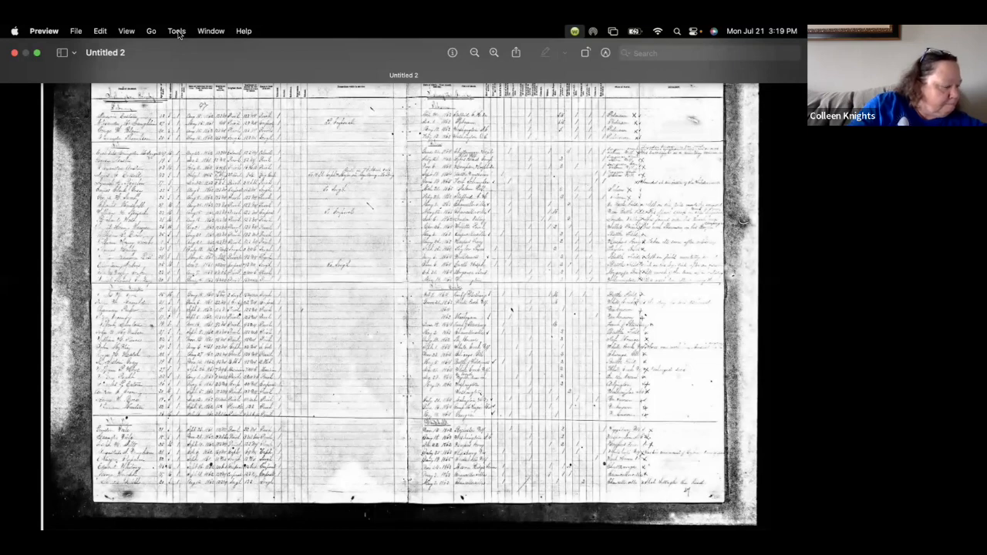
- Open the Screenshot tool, review its save and timer options, and capture the selected strip of the register's right page
{"action": "mouse_move", "coordinate": [245, 526]}
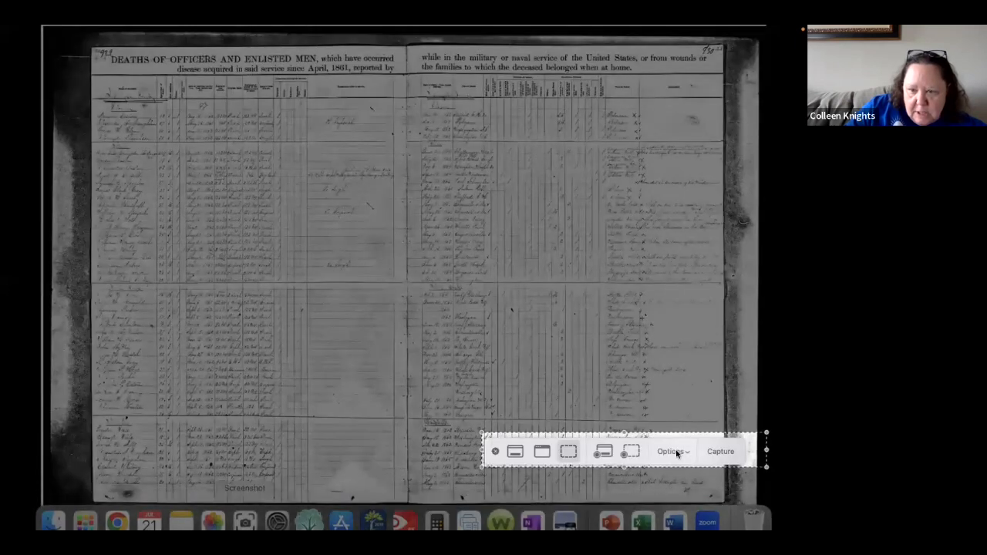
{"action": "left_click", "coordinate": [670, 452]}
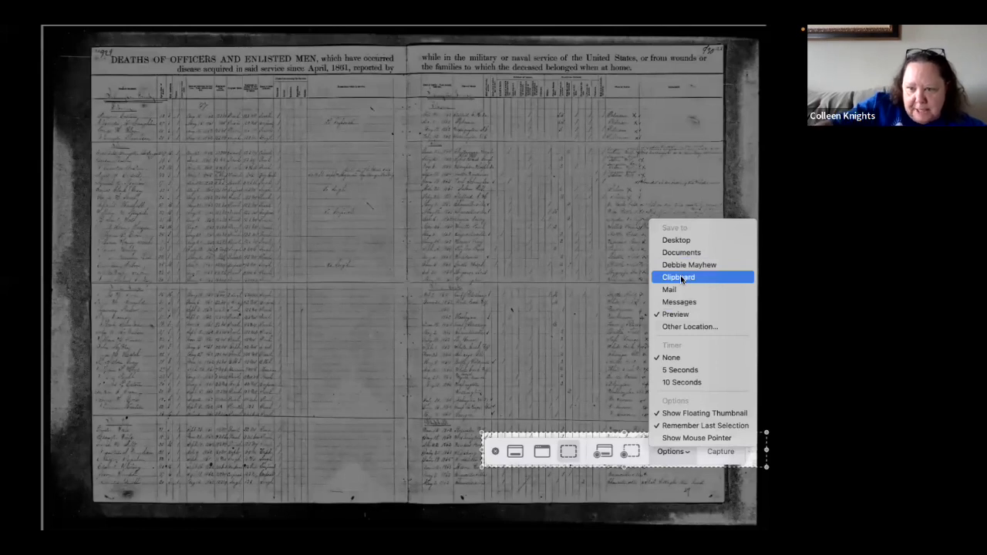
{"action": "left_click", "coordinate": [672, 455]}
{"action": "left_click", "coordinate": [672, 455]}
{"action": "left_click", "coordinate": [725, 460]}
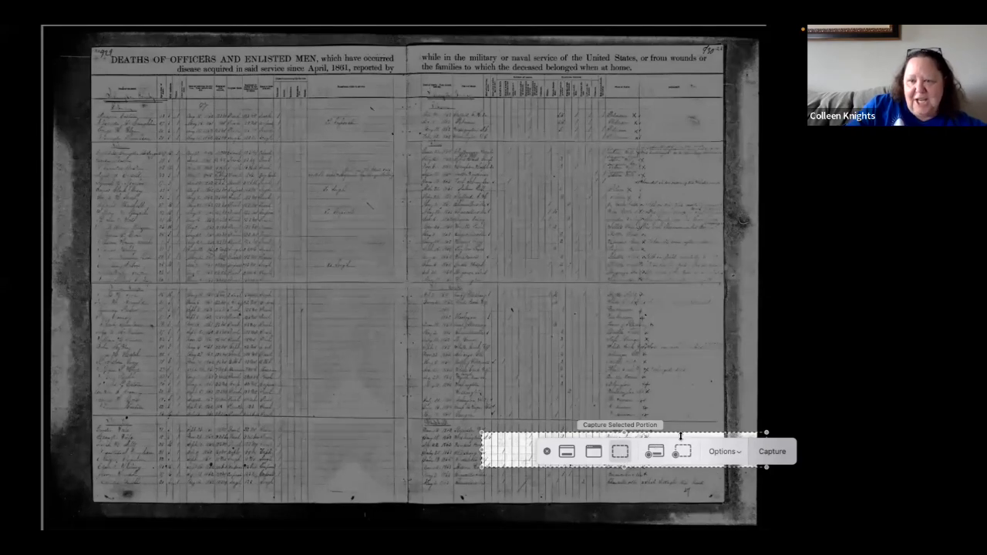
{"action": "left_click", "coordinate": [772, 452]}
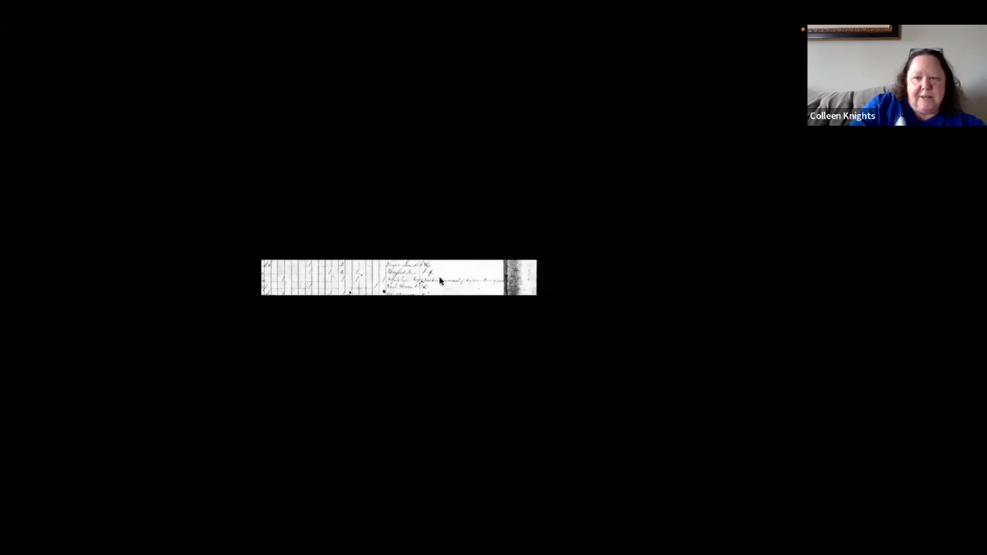
- Toggle the strip capture out of and back into full screen, and switch to the annotated record in the Untitled window
{"action": "key", "text": "Escape"}
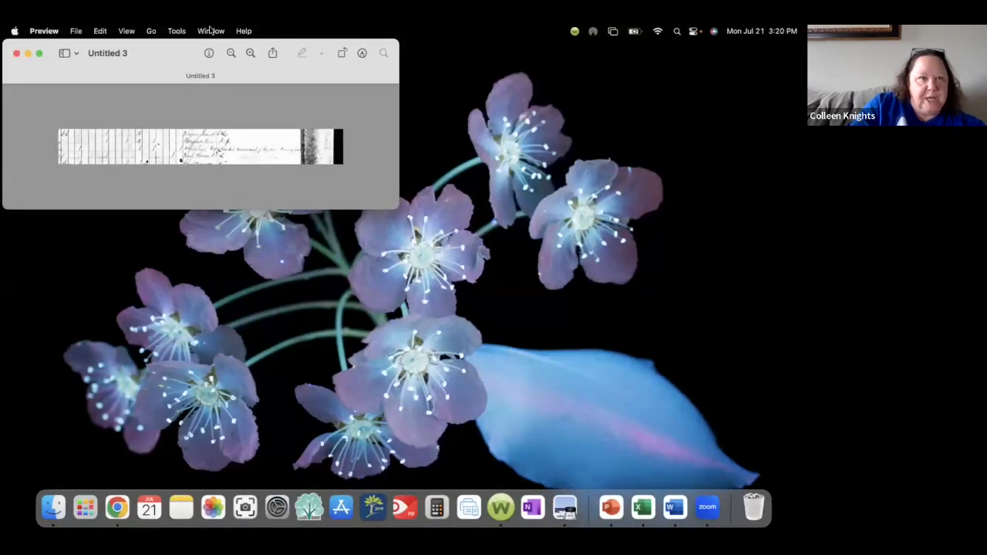
{"action": "left_click", "coordinate": [40, 54]}
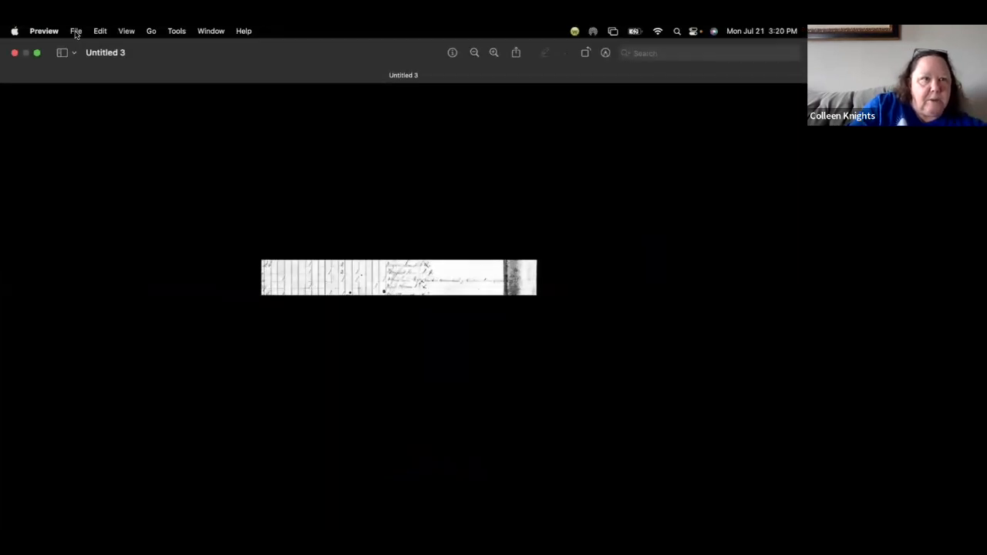
{"action": "left_click", "coordinate": [210, 31]}
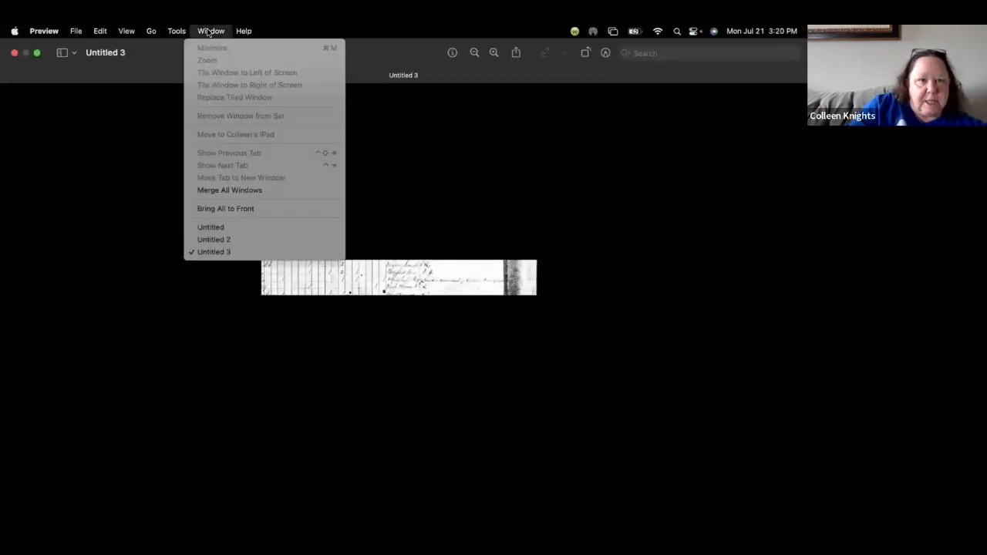
{"action": "left_click", "coordinate": [218, 229]}
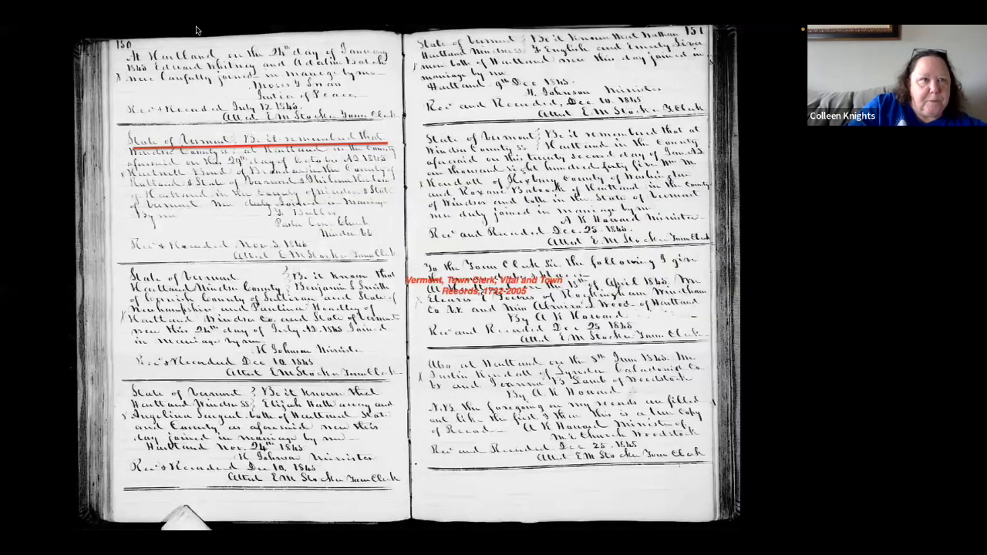
- Open the export settings for the annotated record, examine the available file formats, and cancel the export
{"action": "left_click", "coordinate": [75, 31]}
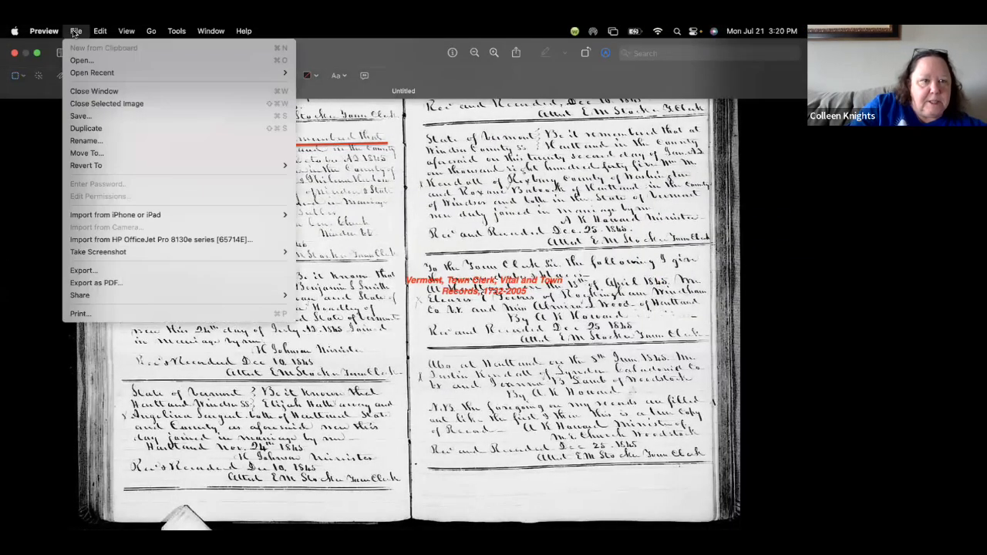
{"action": "left_click", "coordinate": [72, 271]}
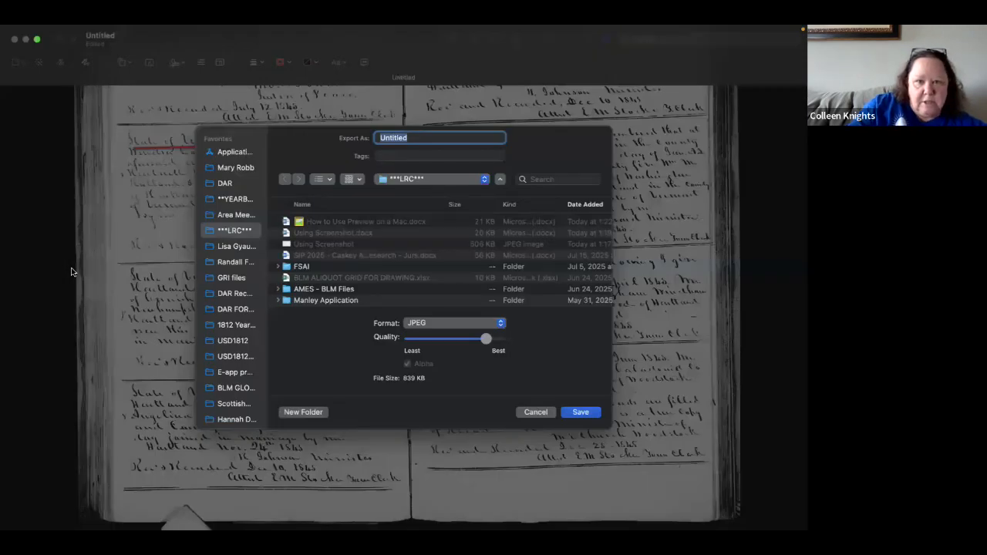
{"action": "left_click", "coordinate": [451, 323]}
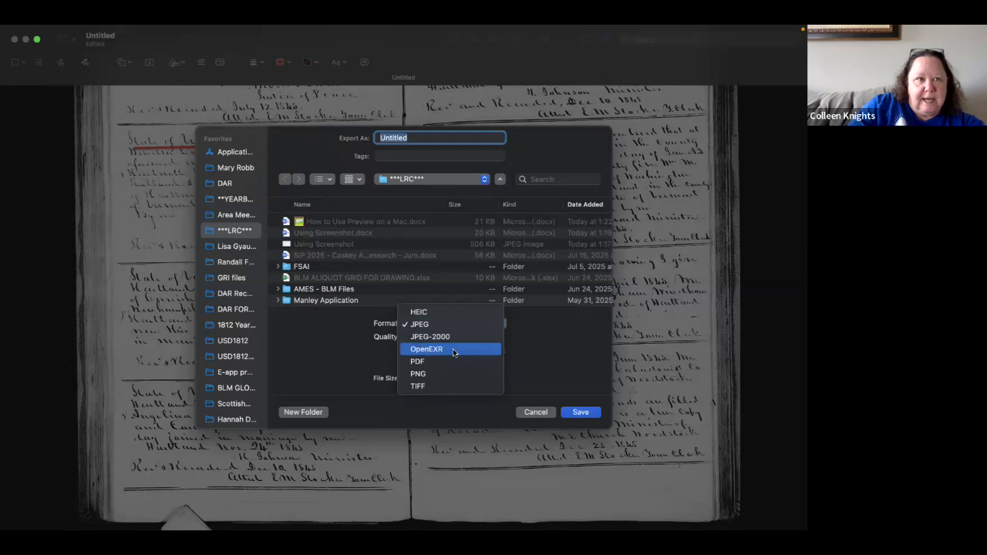
{"action": "key", "text": "Escape"}
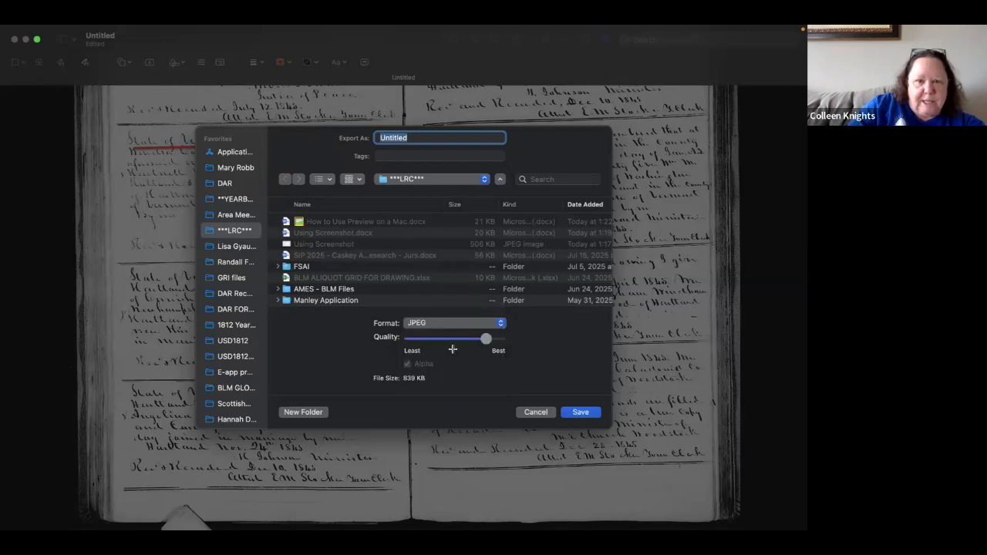
{"action": "key", "text": "Escape"}
- Open the print options for the annotated record, leave them without printing, and exit the full-screen view
{"action": "left_click", "coordinate": [76, 31]}
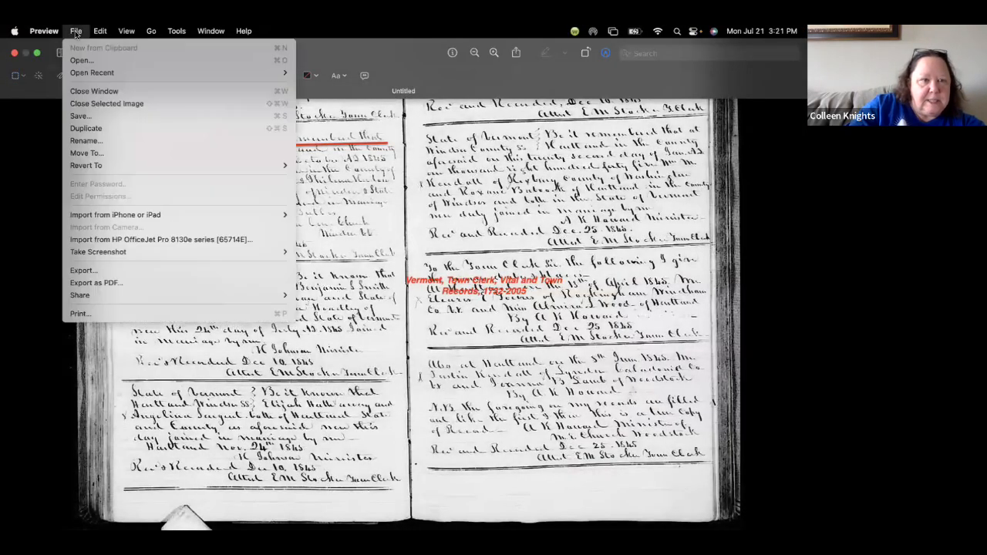
{"action": "left_click", "coordinate": [96, 317]}
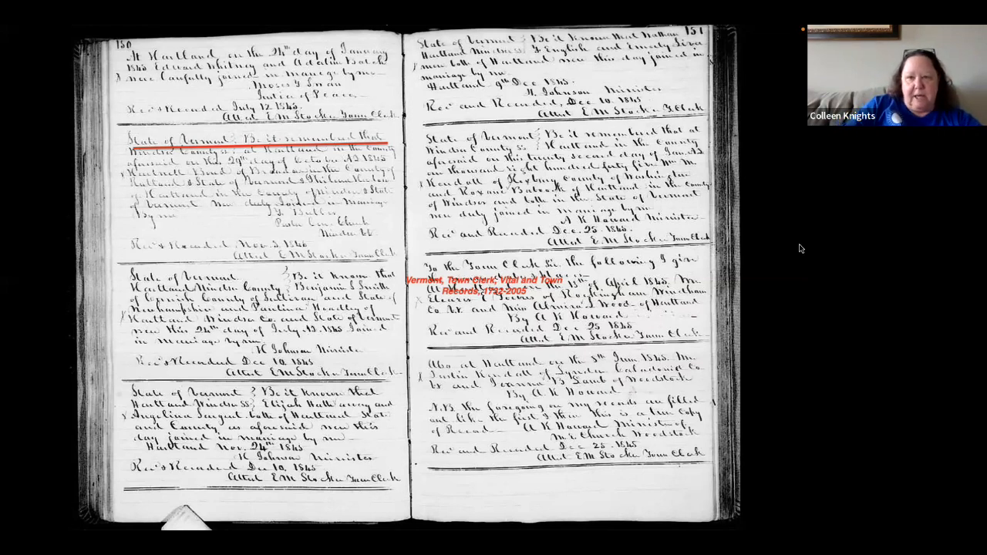
{"action": "key", "text": "Escape"}
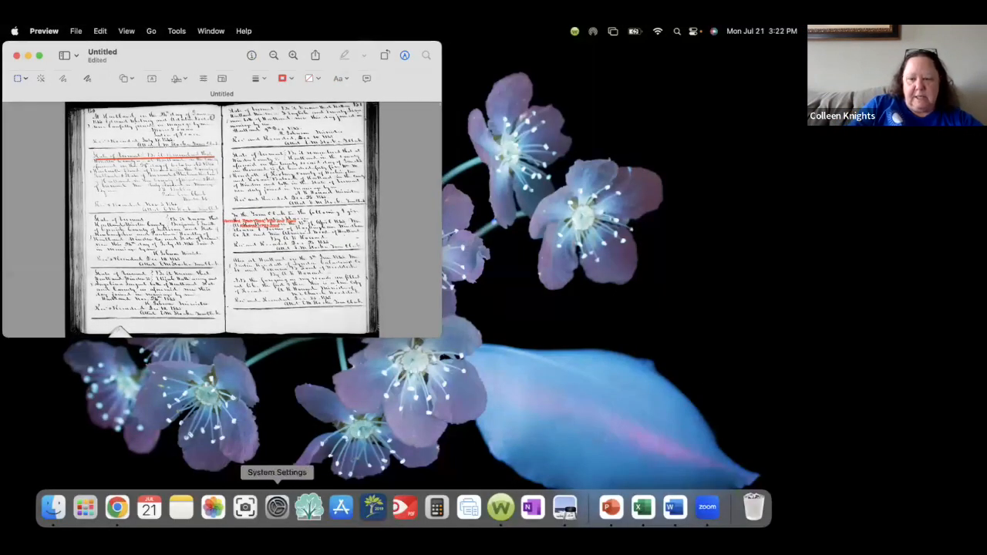
- Switch to Zoom and try to bring up its window
{"action": "left_click", "coordinate": [706, 507]}
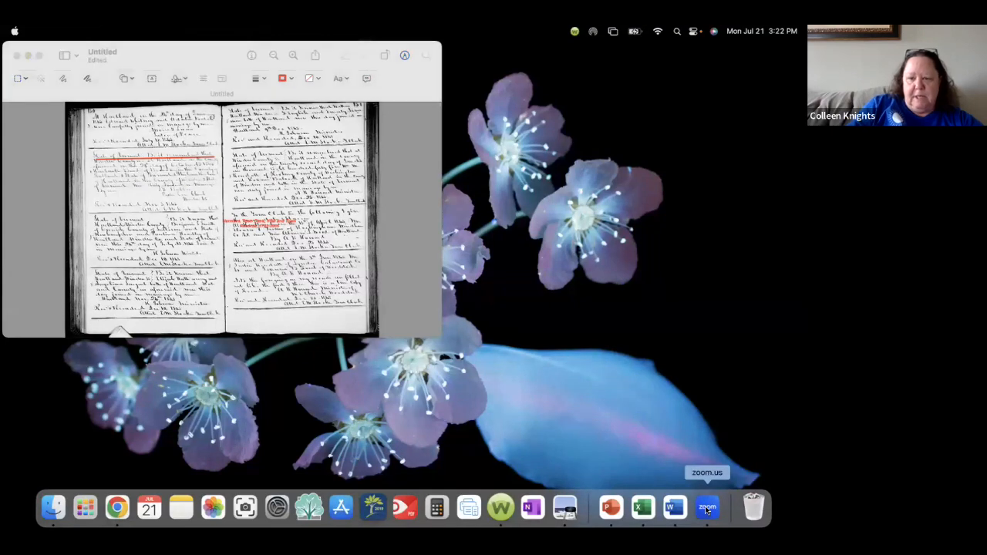
{"action": "right_click", "coordinate": [711, 512]}
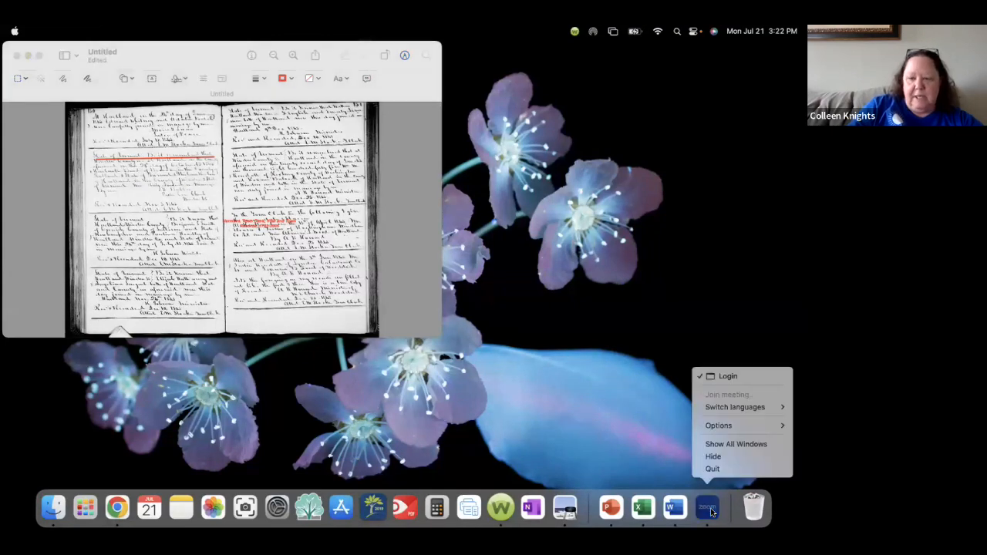
{"action": "left_click", "coordinate": [699, 472]}
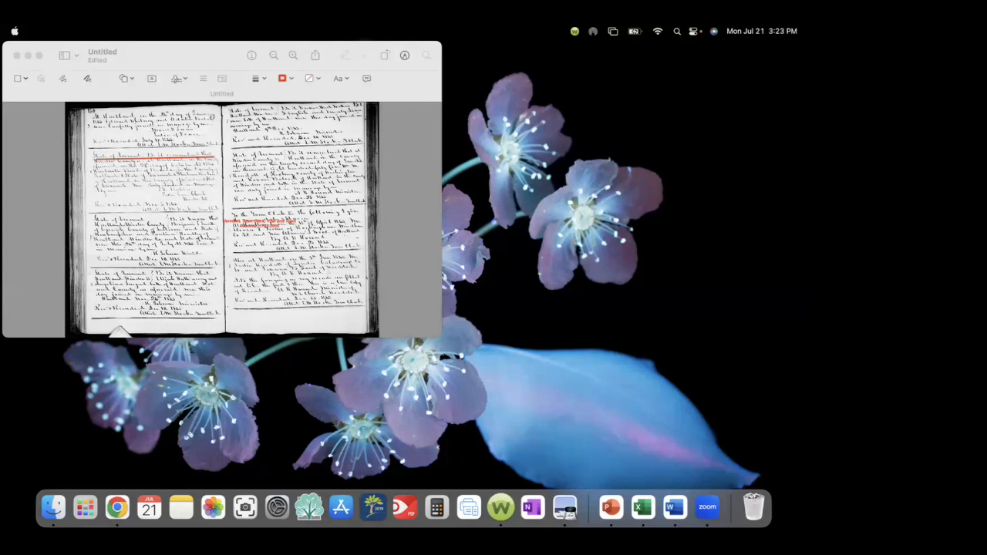
{"action": "left_click", "coordinate": [708, 512]}
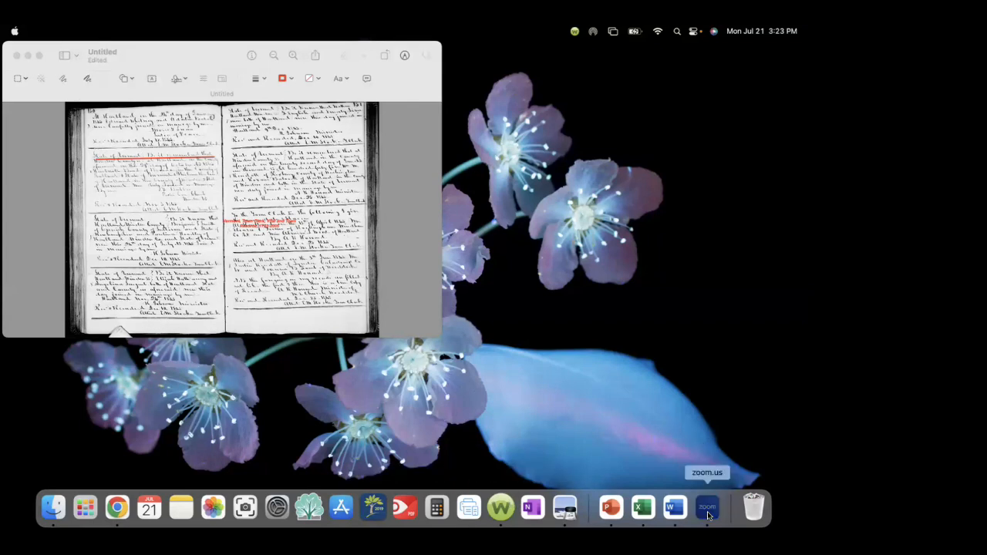